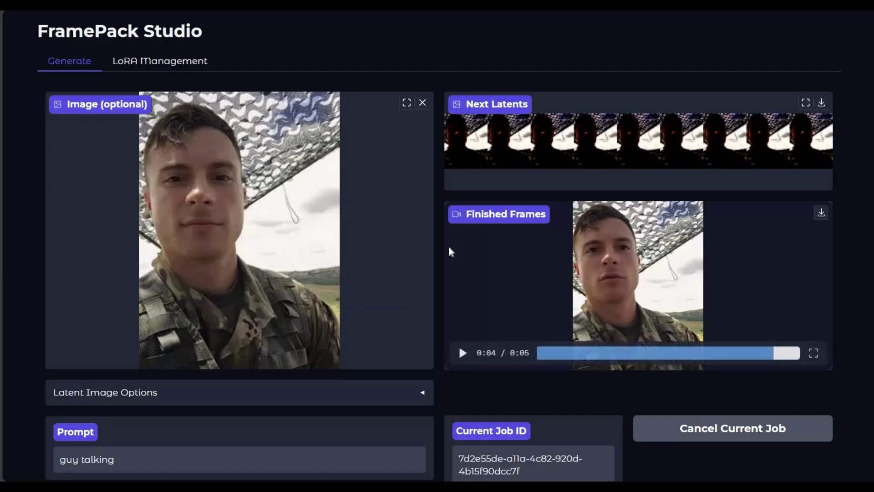
- Examine FramePack Studio by playing the finished video and reviewing the generation settings and LoRA management page
click(463, 354)
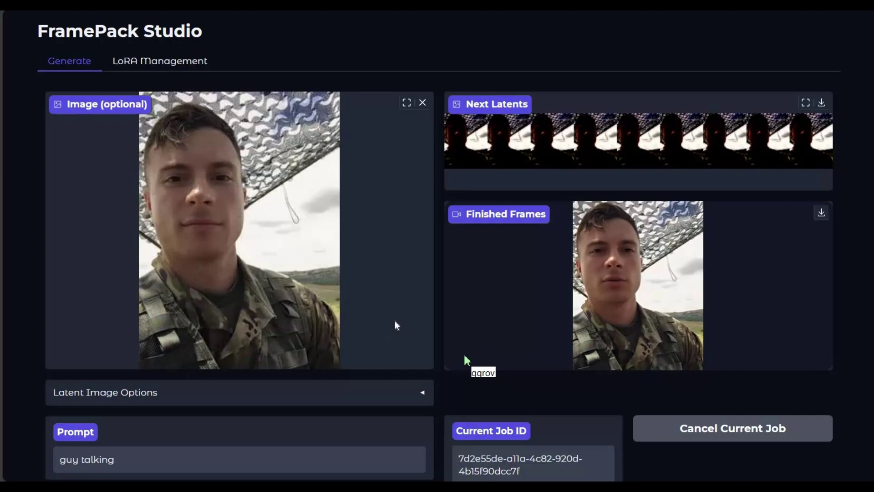
scroll(394, 324, down, 3)
scroll(395, 325, down, 3)
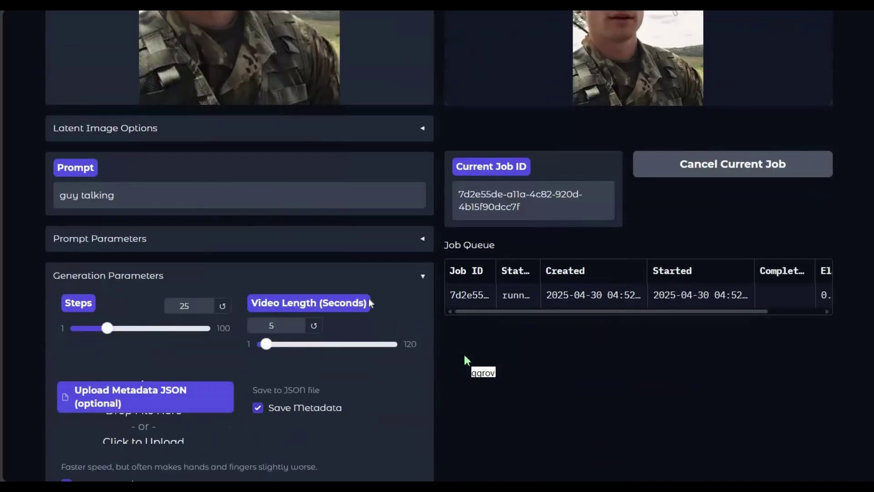
scroll(393, 321, down, 3)
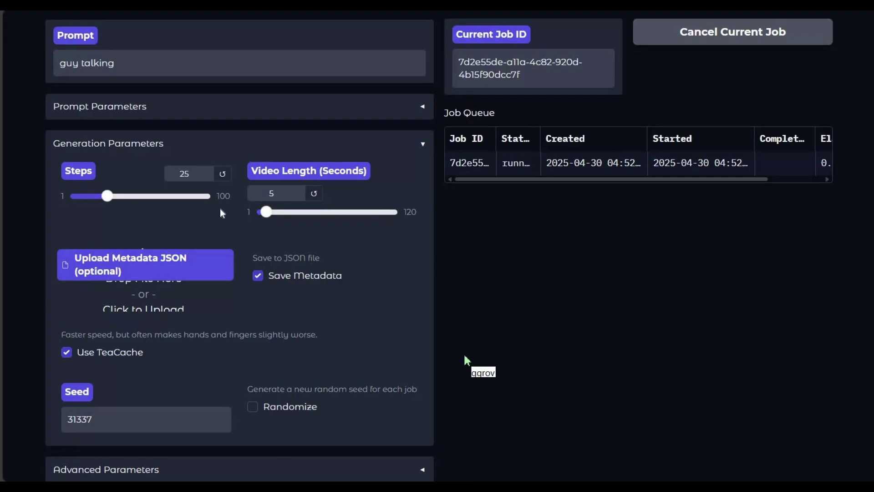
scroll(222, 215, down, 2)
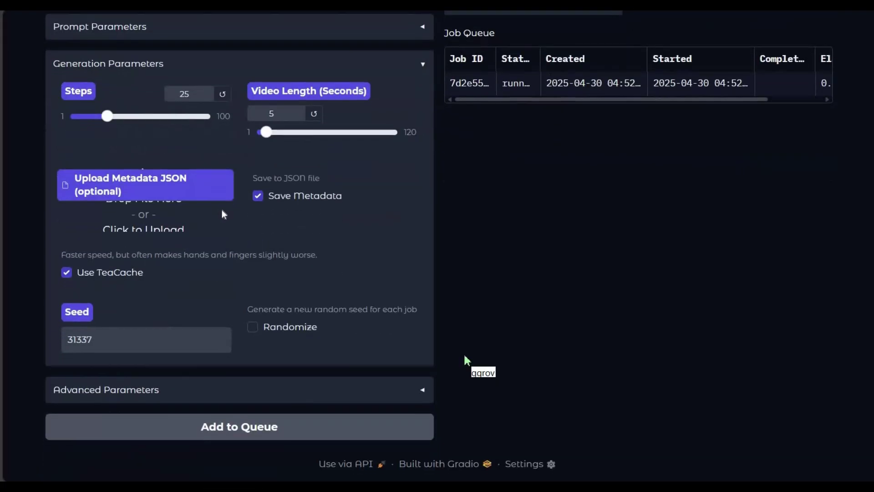
scroll(233, 217, up, 10)
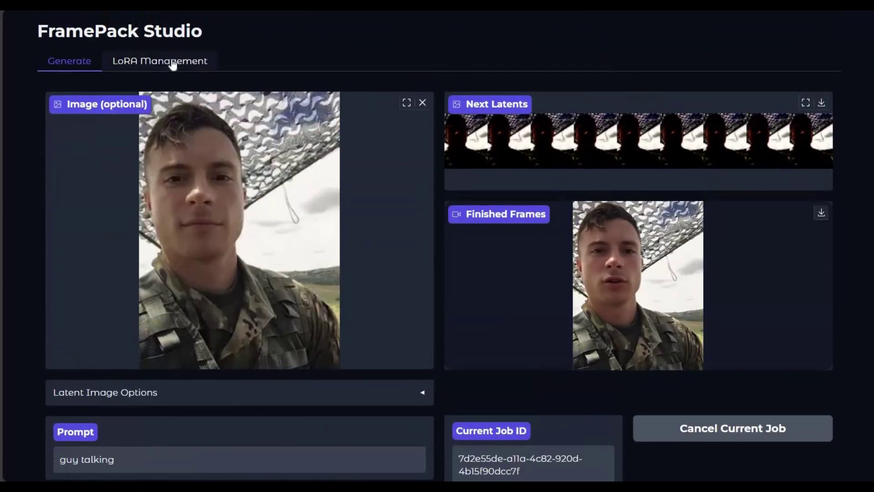
click(171, 67)
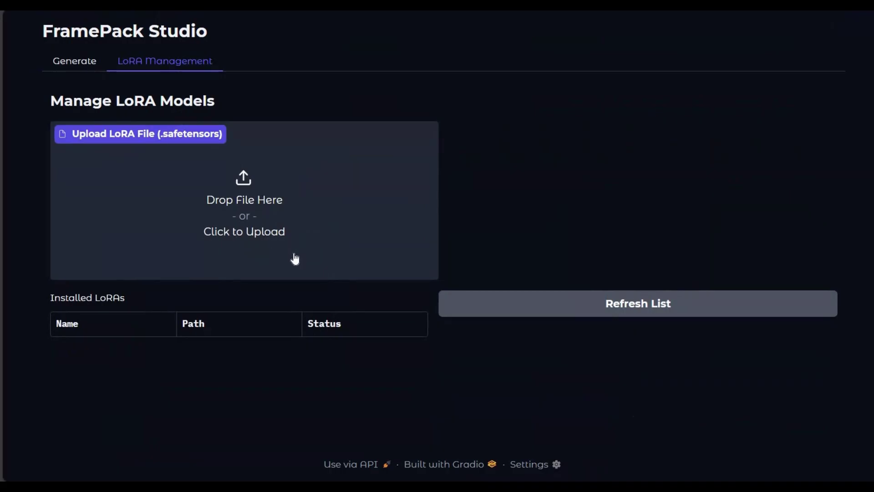
click(74, 67)
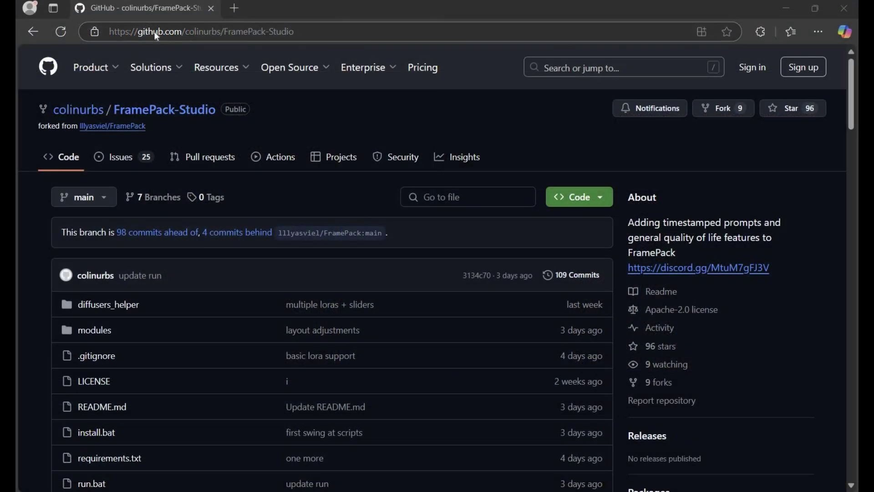
- Review the colinurbs/FramePack-Studio GitHub repository in the browser, reading its README features and installation prerequisites
click(154, 32)
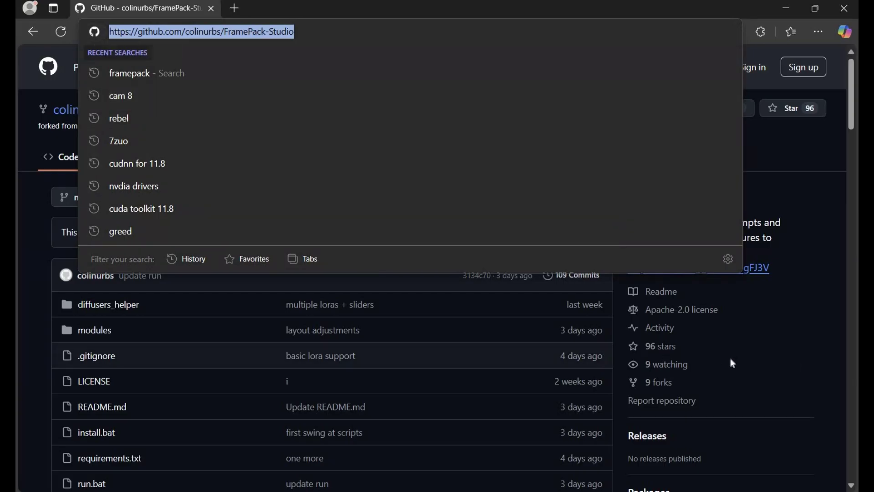
click(479, 320)
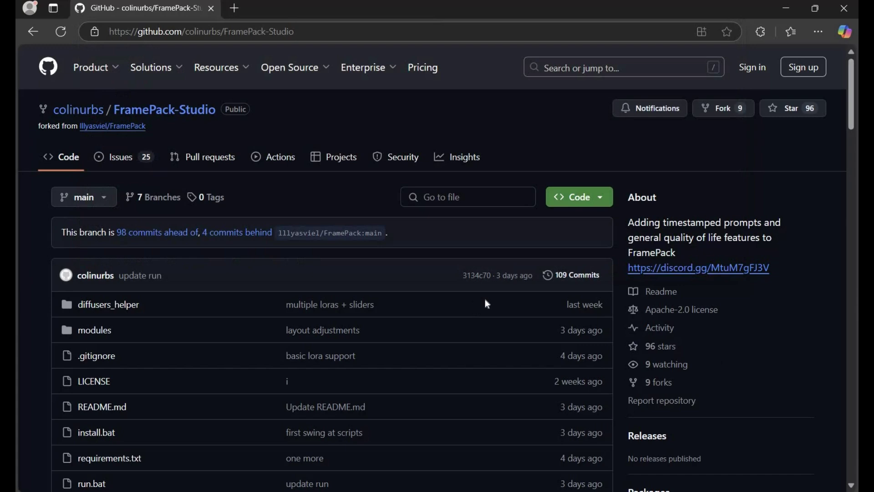
scroll(487, 304, down, 6)
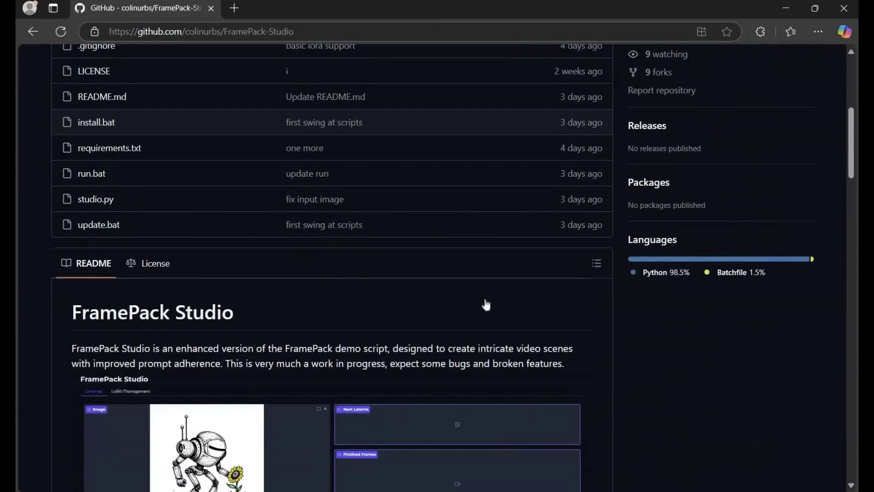
scroll(486, 305, down, 4)
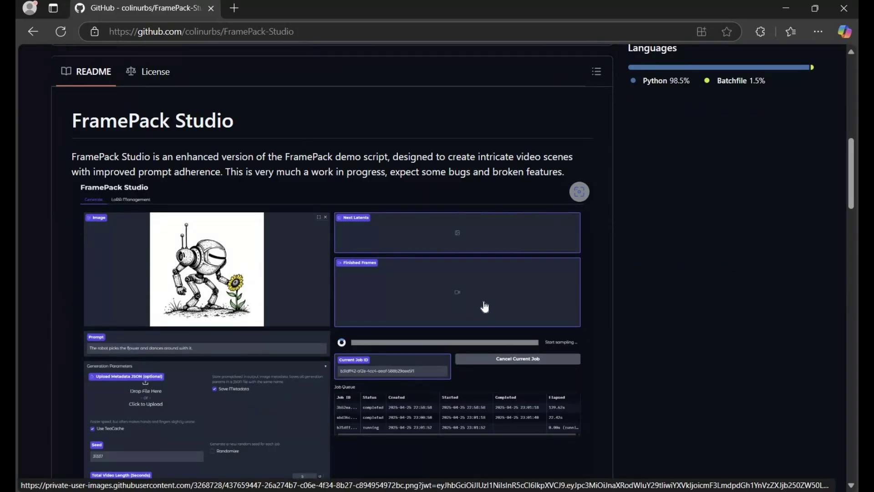
scroll(485, 307, down, 3)
scroll(486, 307, down, 6)
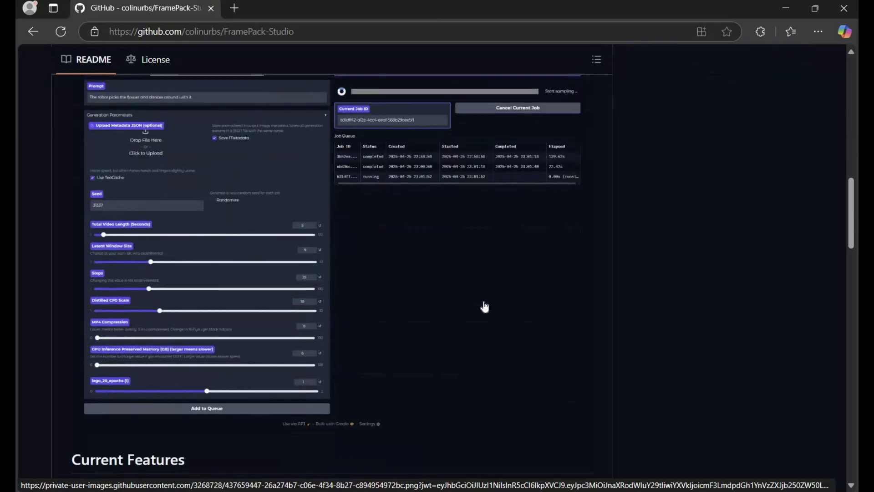
scroll(484, 303, down, 3)
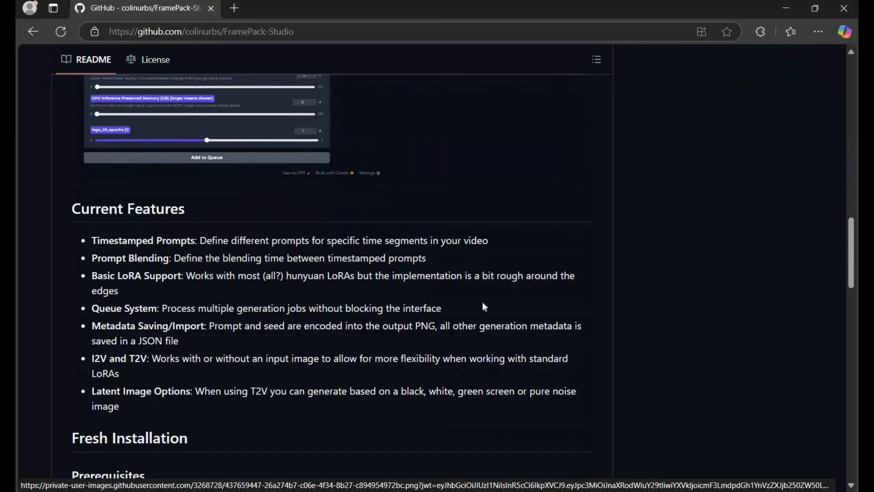
scroll(484, 304, down, 1)
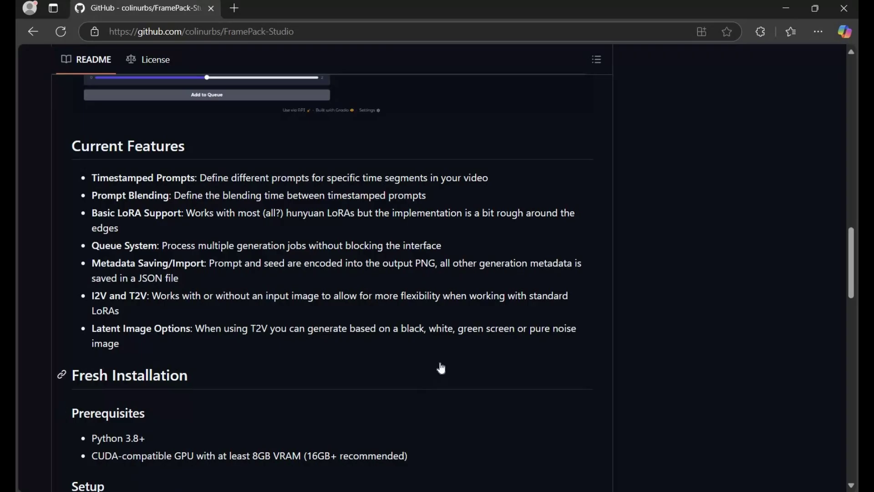
- Get the repository as a ZIP and extract FramePack-Studio-main.zip directly into the Downloads\FramePack folder with 7-Zip
scroll(440, 367, up, 2)
scroll(441, 367, up, 15)
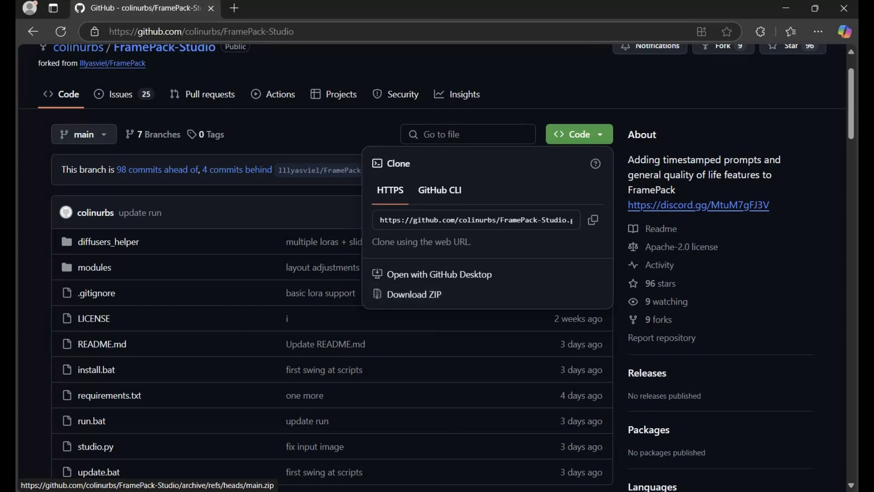
mouse_move(421, 488)
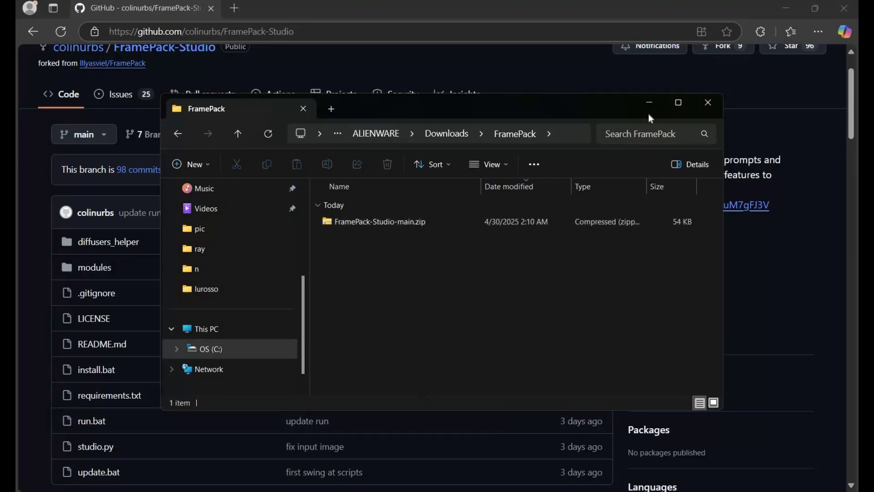
key(super+Up)
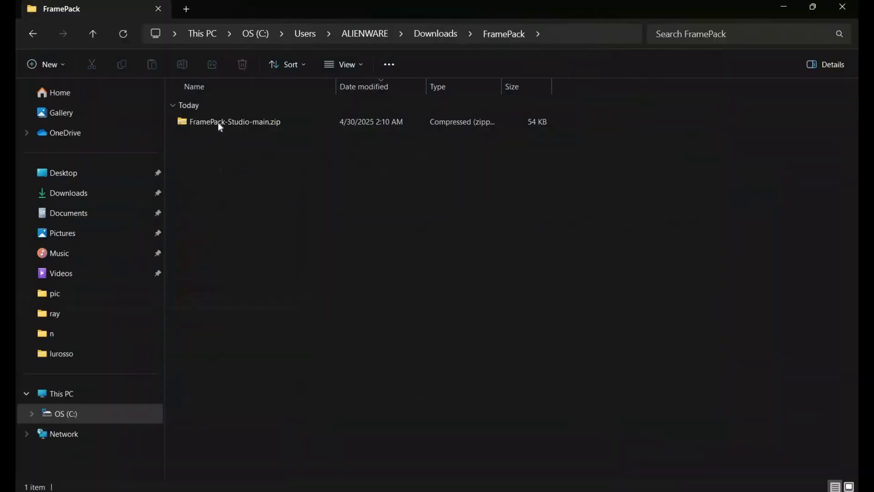
right_click(217, 125)
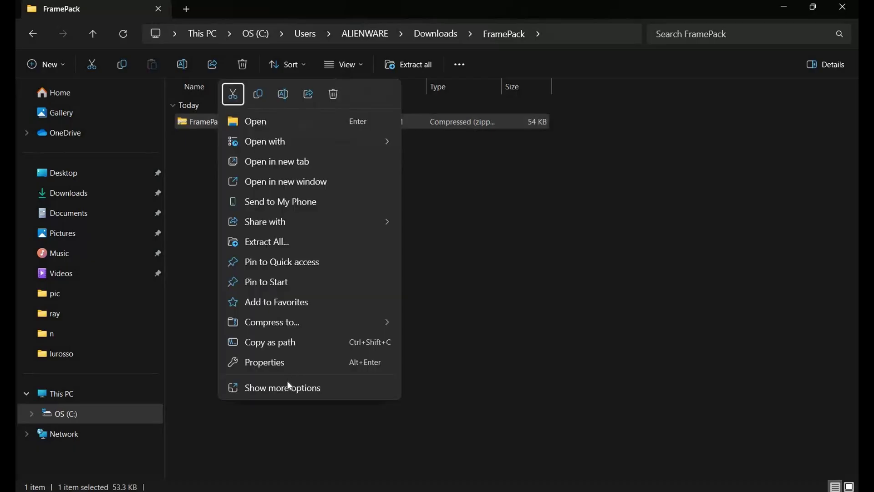
click(290, 390)
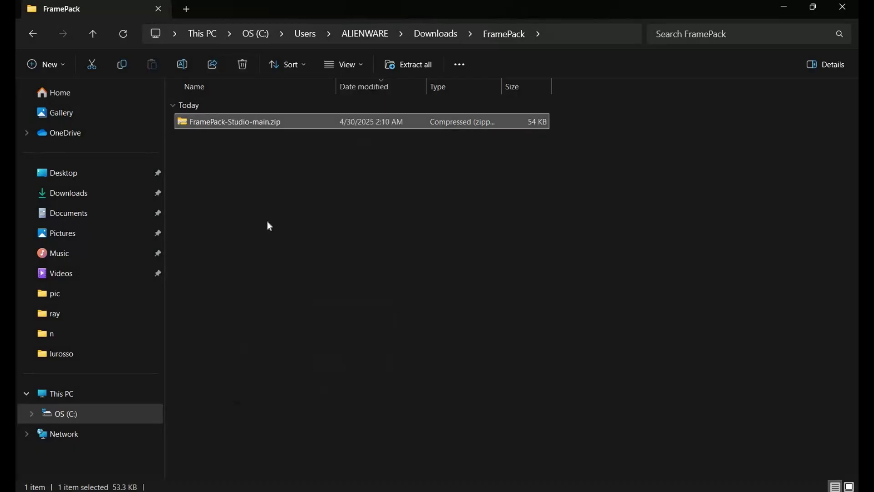
mouse_move(268, 228)
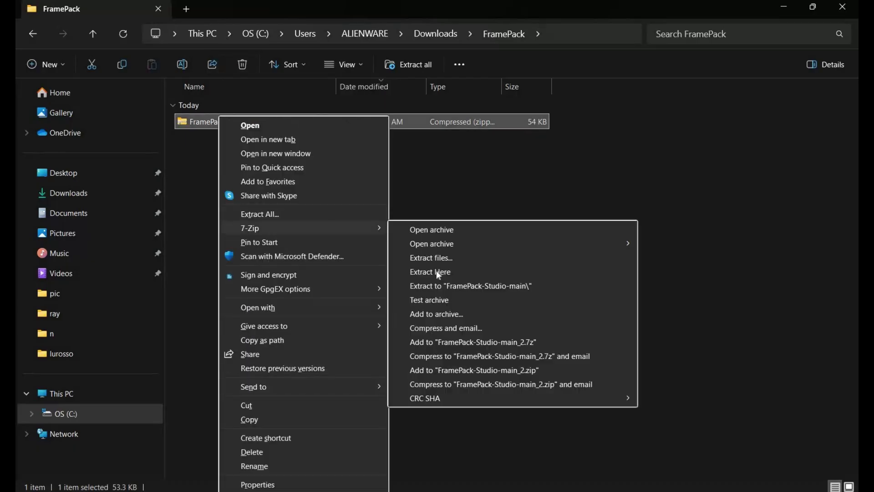
click(126, 271)
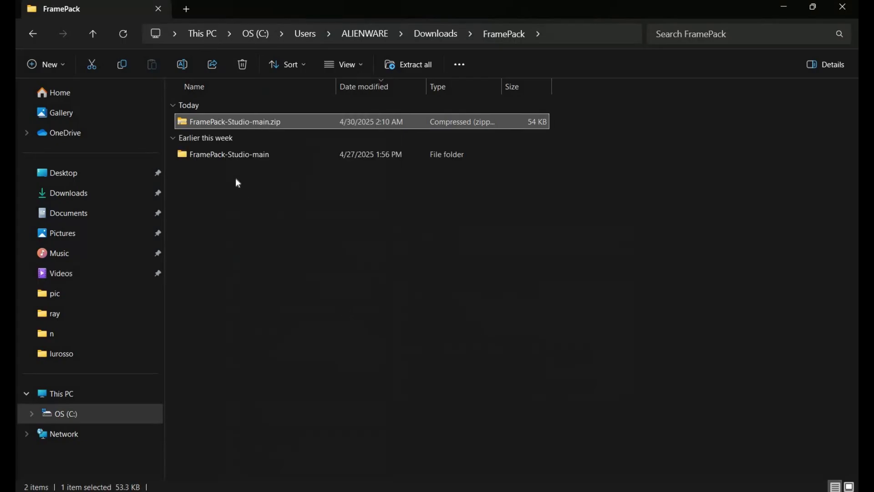
- Open the extracted FramePack-Studio-main folder and launch a command prompt (cmd) in that location
double_click(234, 154)
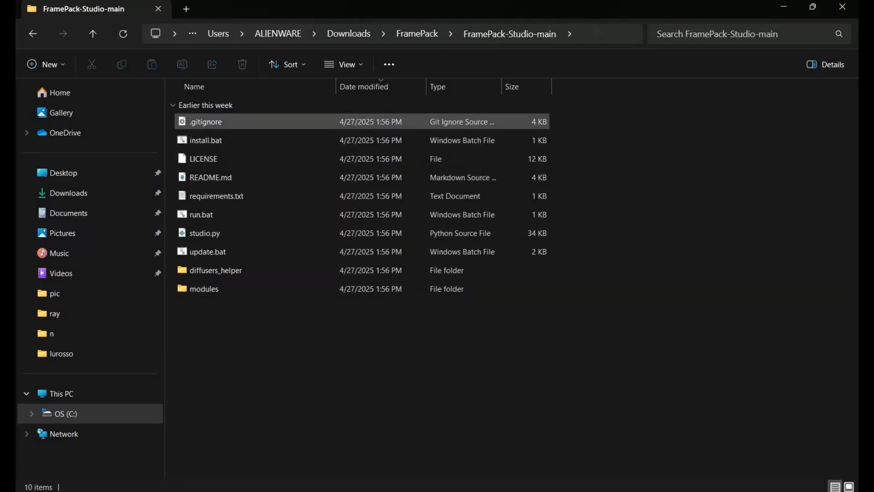
click(596, 31)
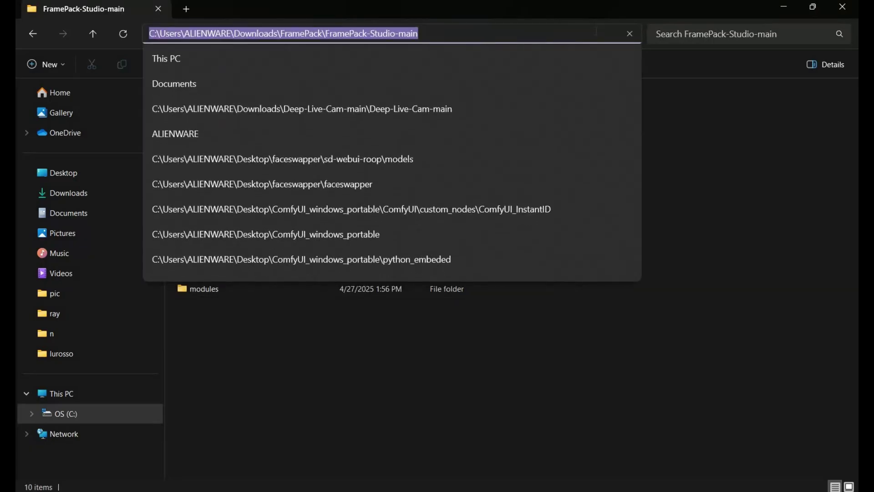
text(cmd)
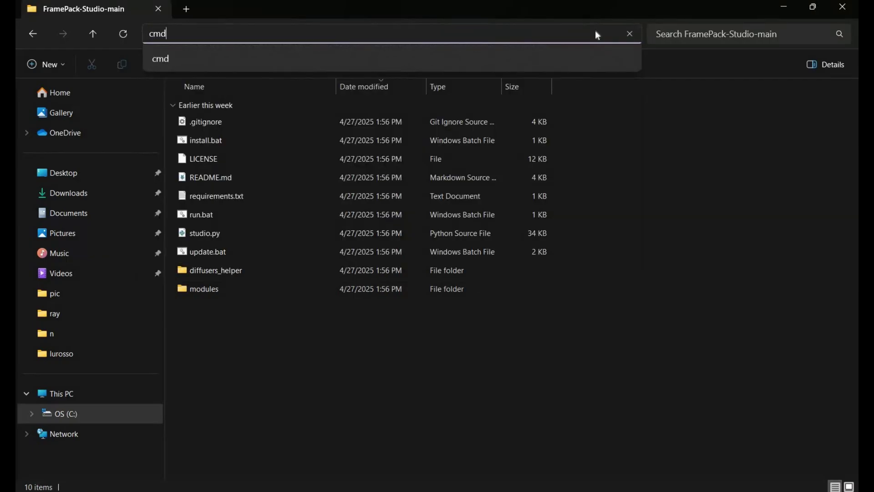
key(Return)
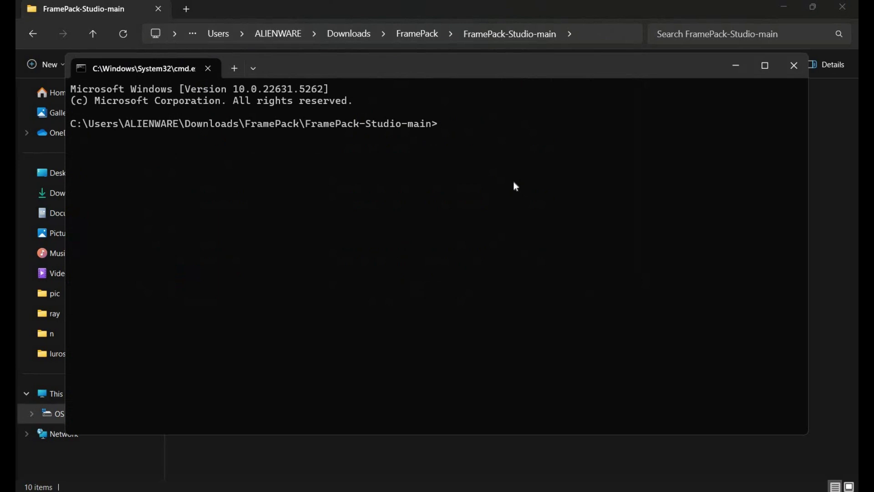
- Create a Python 3.10 virtual environment named venv with "py -3.10 -m venv venv" and activate it with "venv\scripts\activate"
text(py -3.10 -m venv venv)
key(Return)
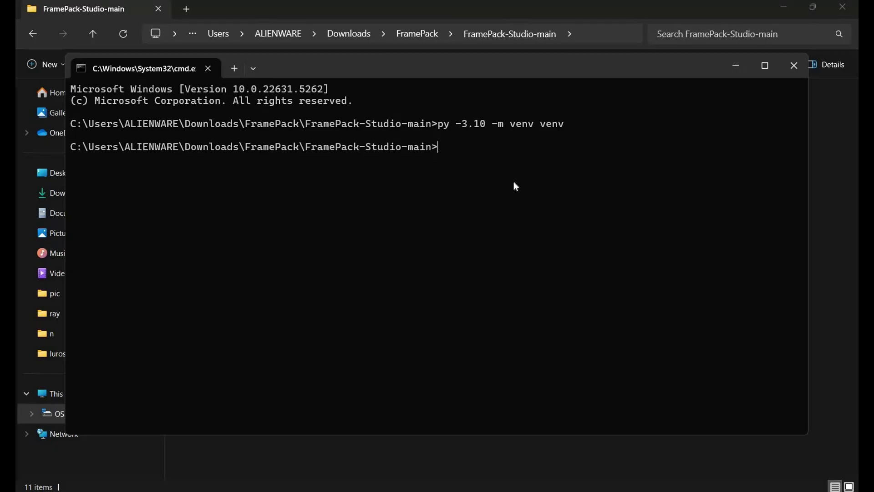
text(venv\scripts\activate)
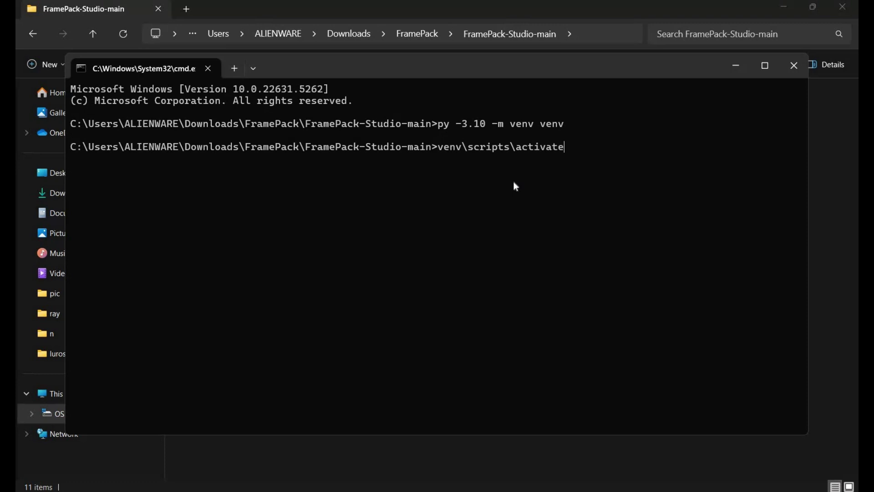
key(Return)
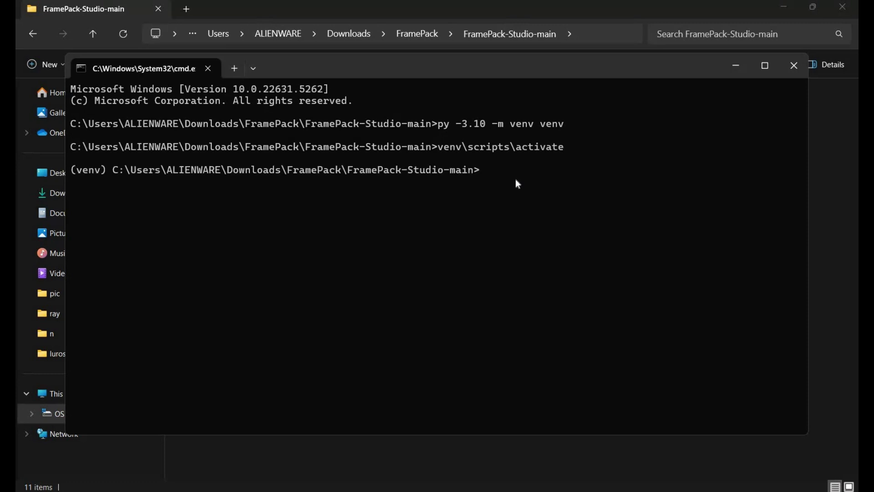
- Check the installed CUDA compiler version with "nvcc --version"
text(nvcc --version)
key(Return)
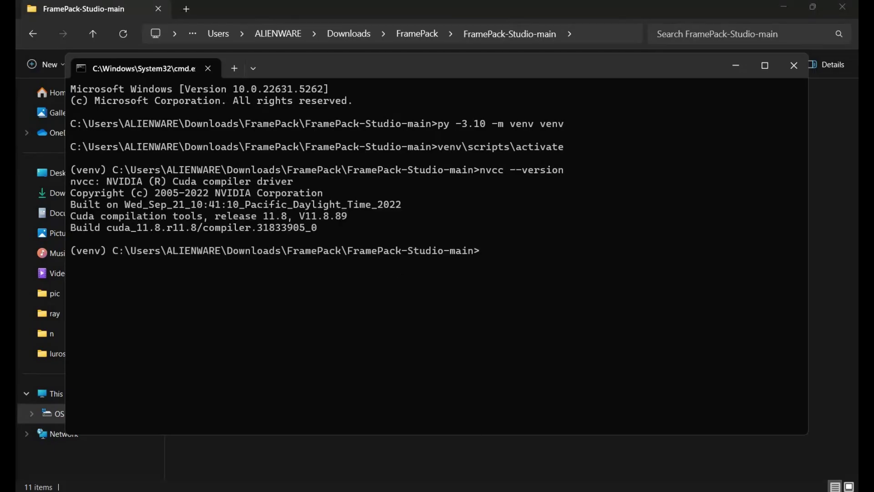
- Switch to the browser, search for "pytorch" in a new tab, and open the Install PyTorch command selector on pytorch.org
click(455, 437)
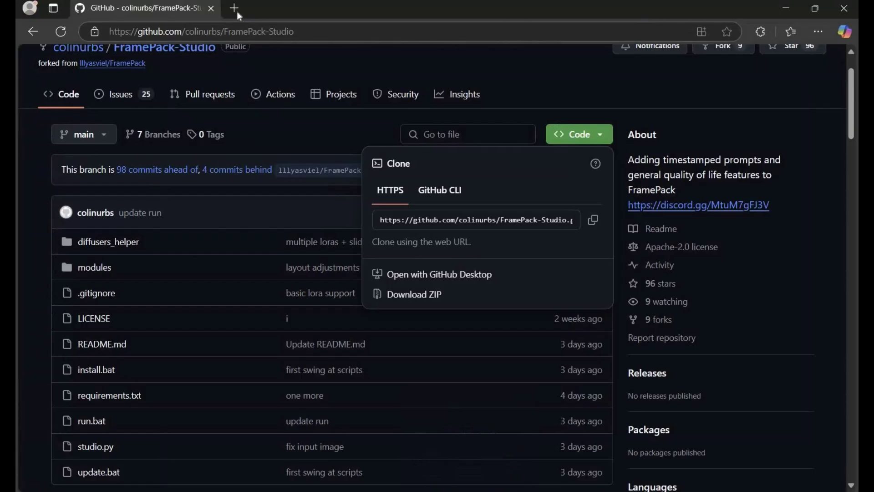
click(234, 11)
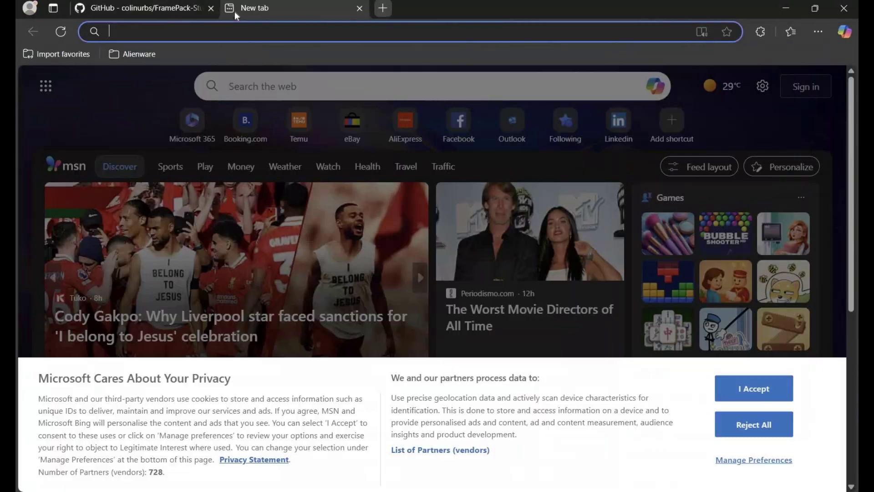
text(pytorch)
key(Return)
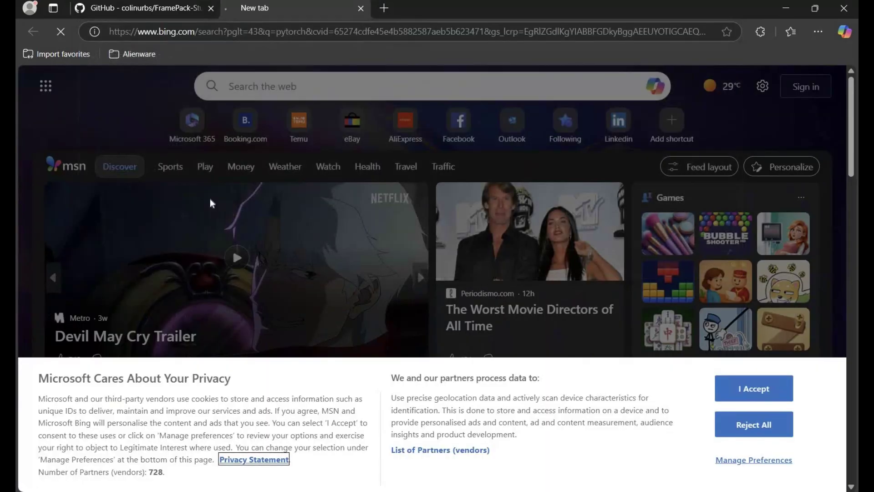
click(170, 352)
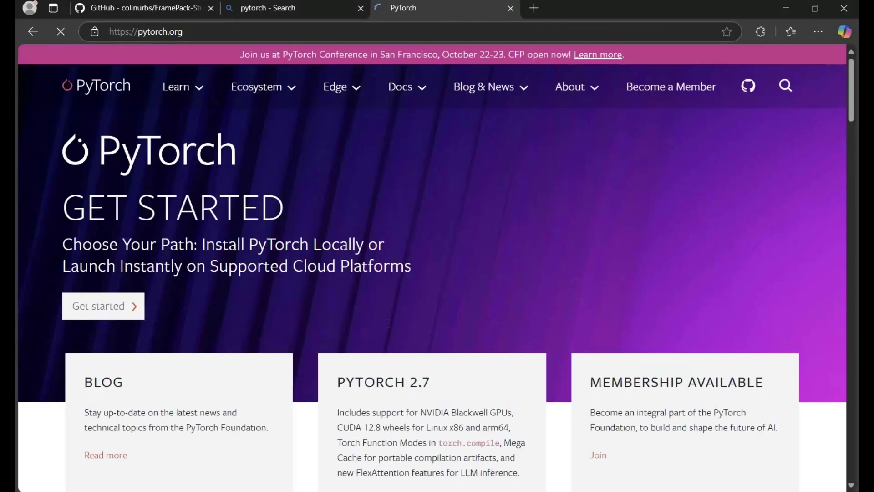
scroll(389, 323, down, 10)
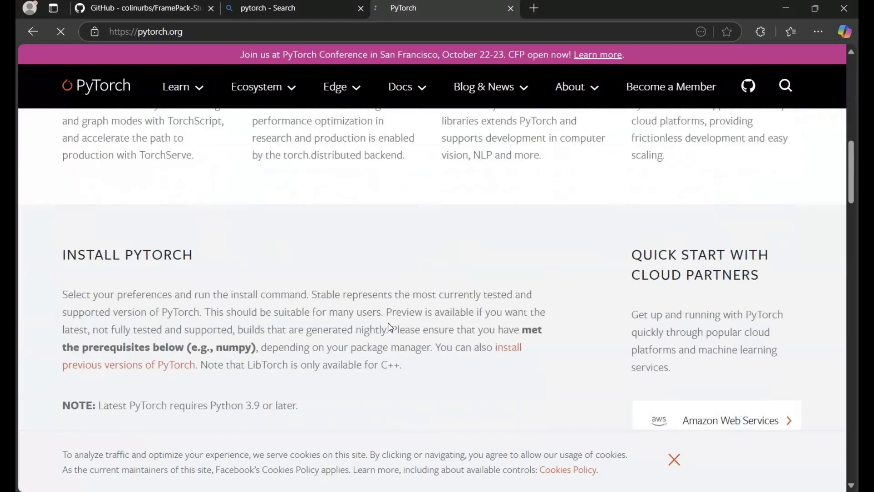
scroll(388, 327, down, 1)
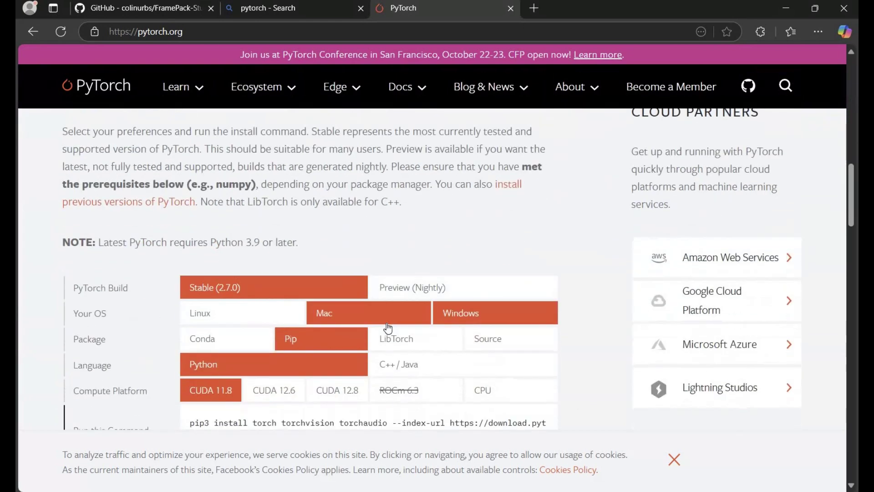
- Copy the pip3 install command for stable PyTorch on Windows with CUDA 11.8 and run it in the activated venv command prompt
scroll(319, 327, down, 1)
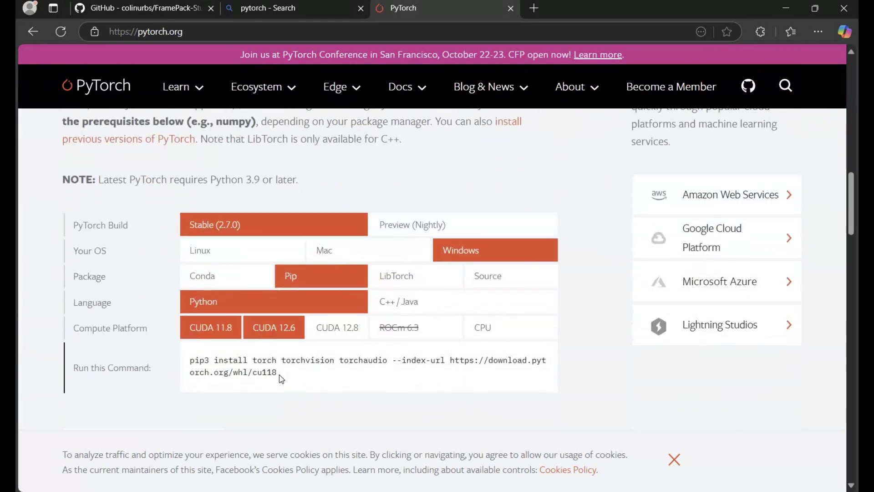
triple_click(192, 360)
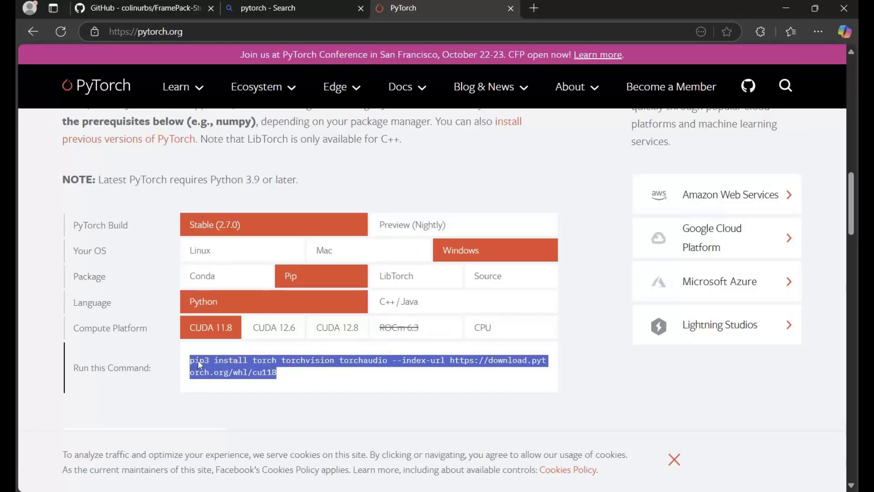
right_click(197, 362)
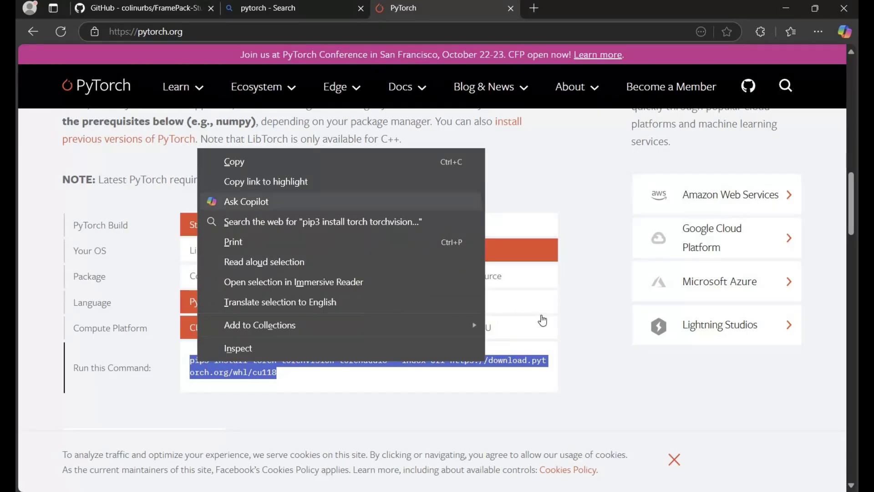
click(234, 161)
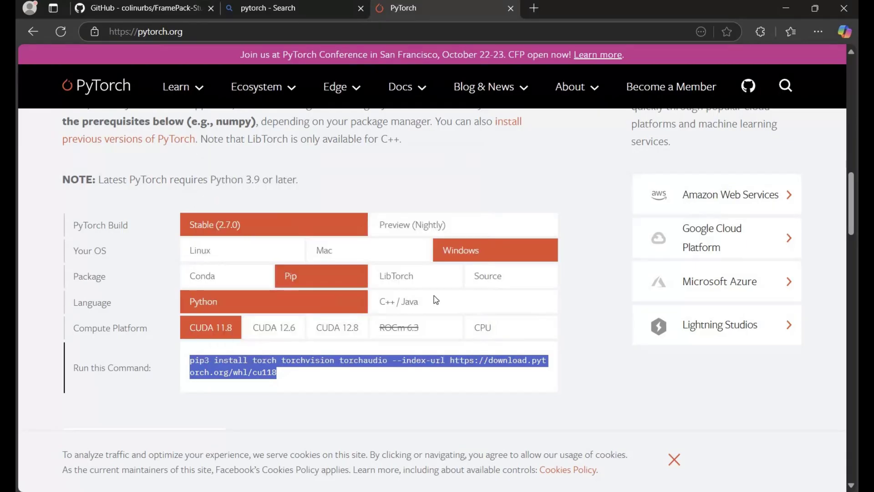
key(alt+Tab)
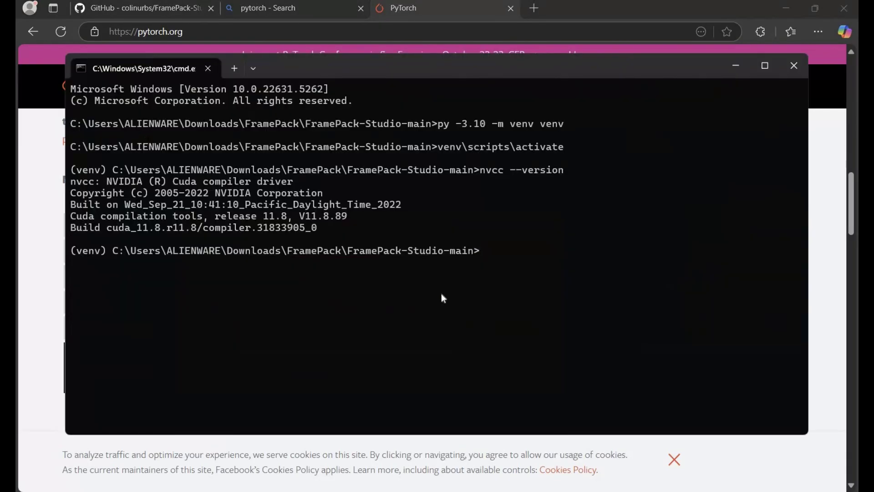
key(ctrl+v)
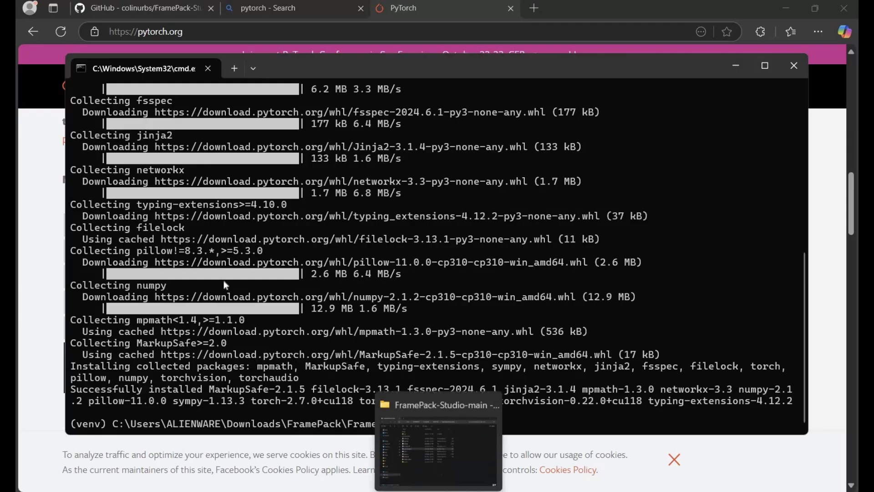
- Delete the torchvision line from requirements.txt in the FramePack-Studio-main folder, then save and close the file
click(437, 451)
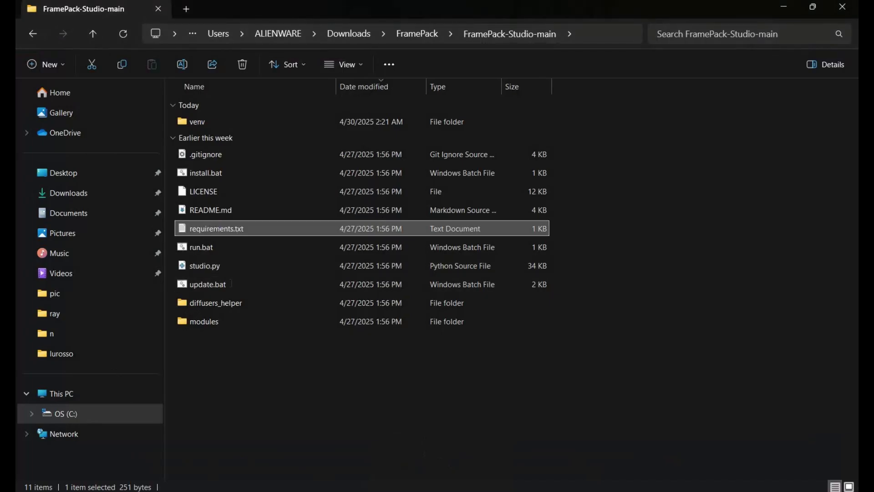
key(Return)
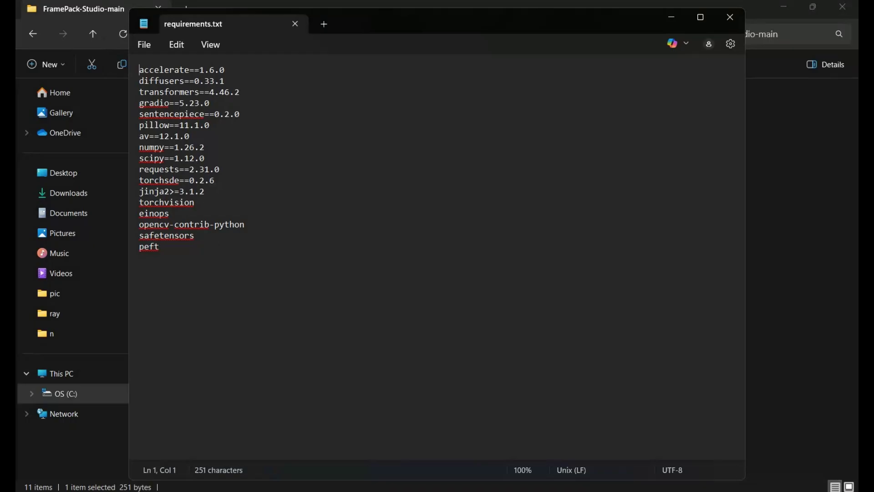
drag(199, 202, 139, 213)
double_click(166, 202)
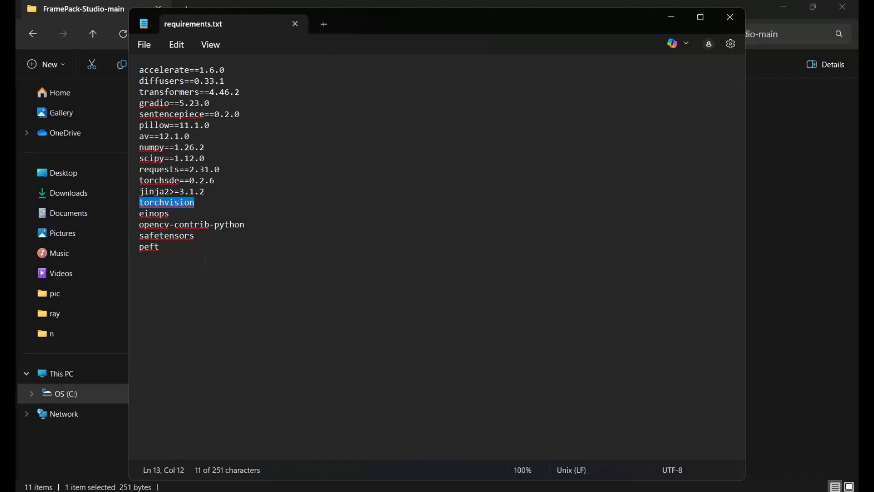
key(BackSpace)
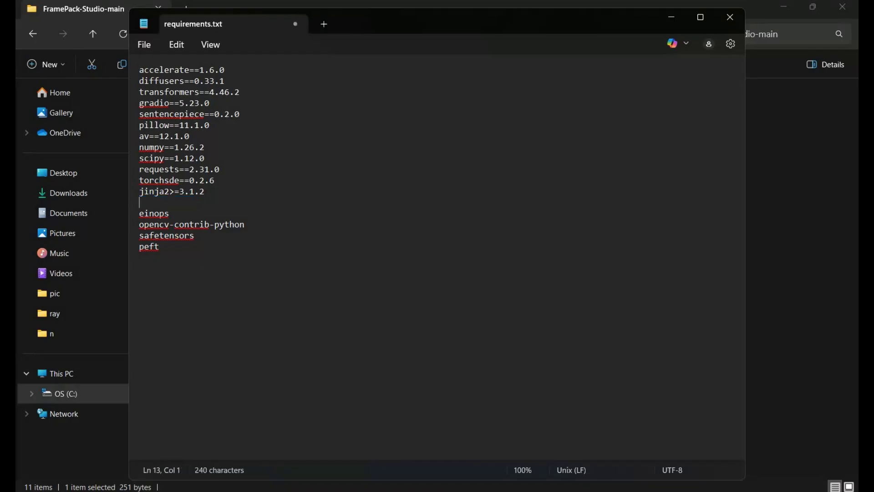
key(BackSpace)
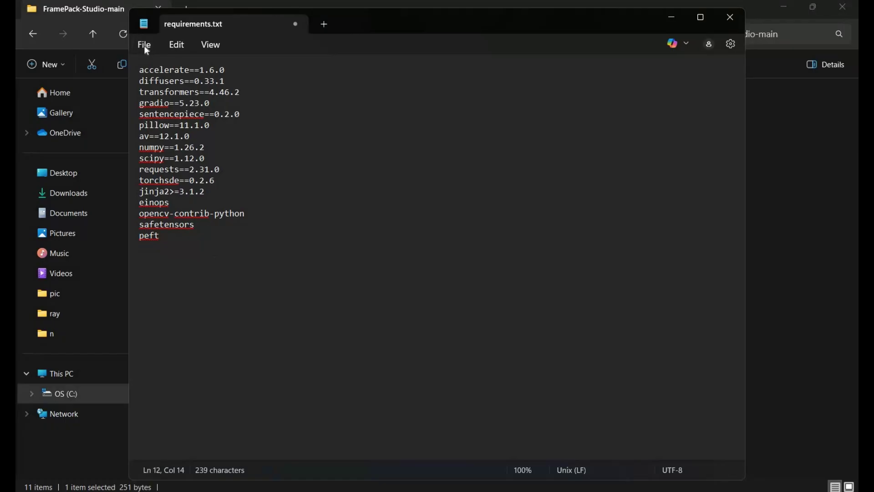
key(alt+f)
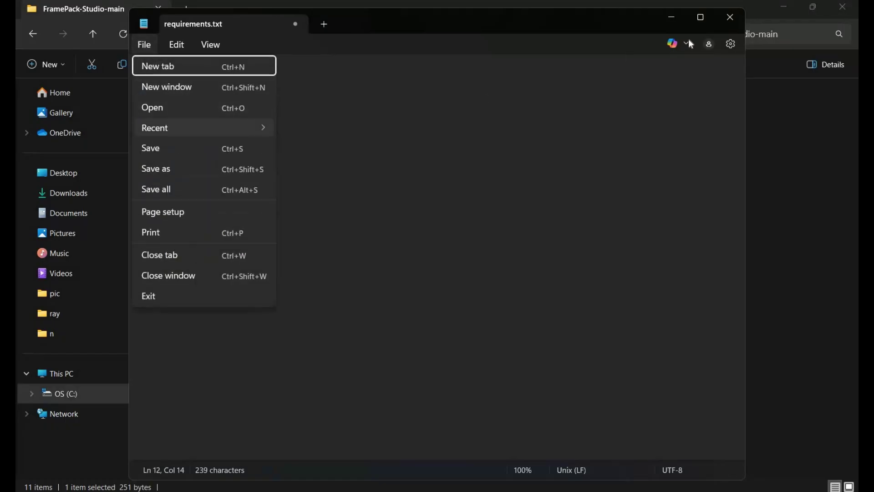
key(s)
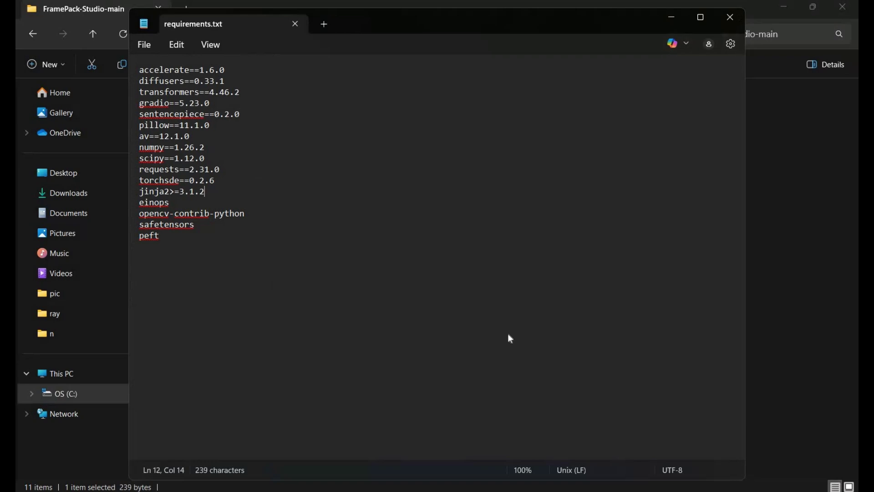
click(729, 17)
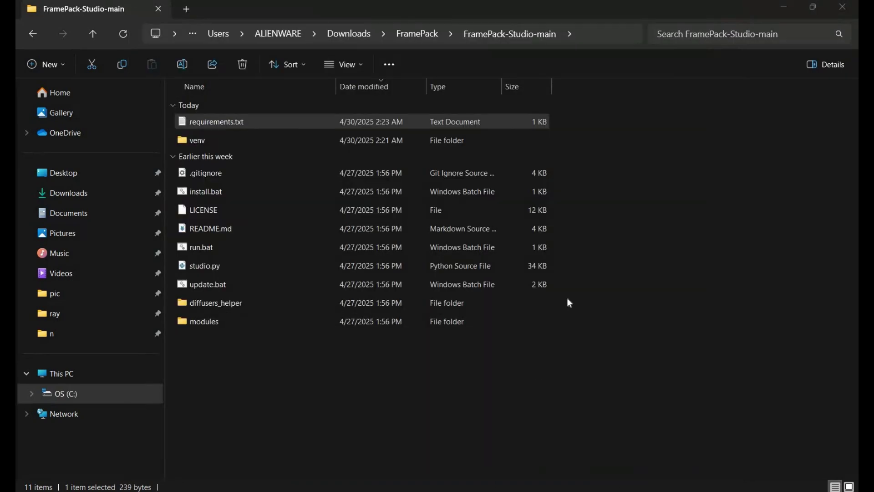
- In the command prompt, install the dependencies with "pip install -r requirements.txt" and launch the application with "python studio.py"
key(alt+Tab)
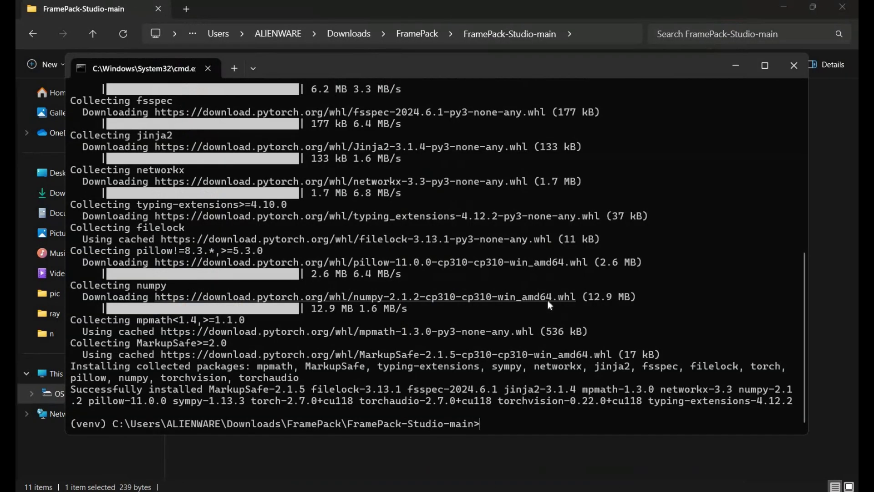
text(pip install -r req)
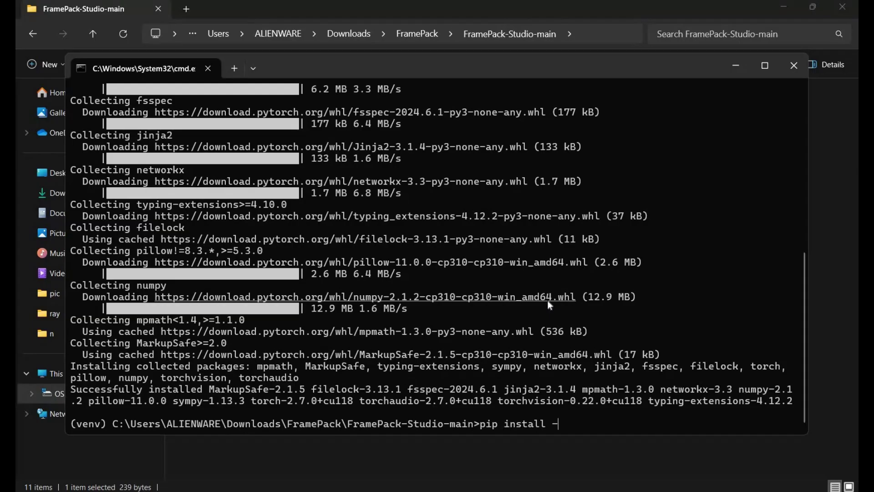
text(uirements.txt)
key(Return)
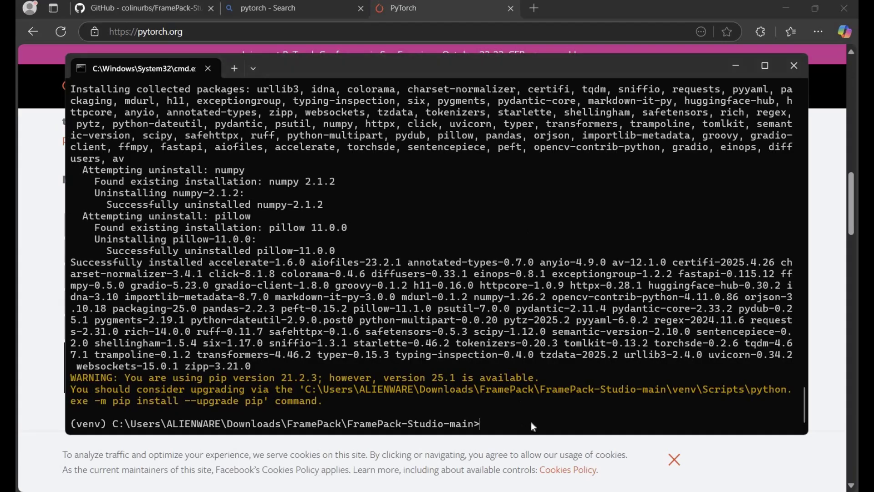
text(python studio.py)
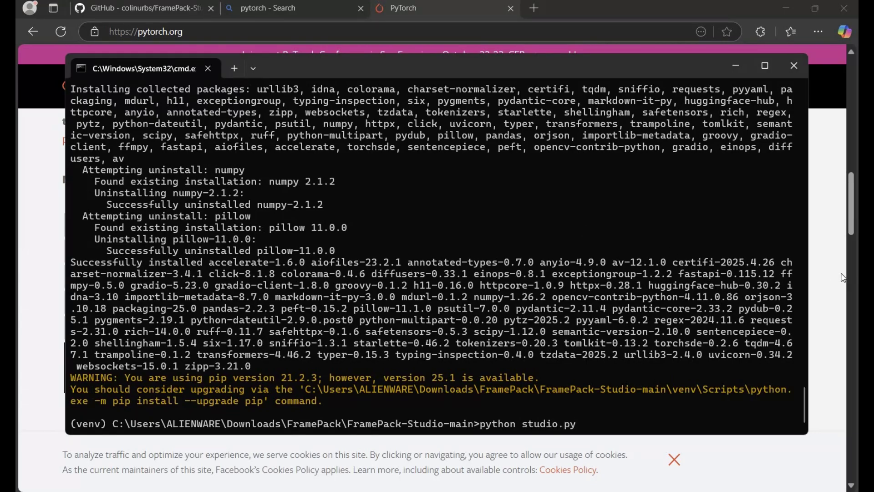
key(Return)
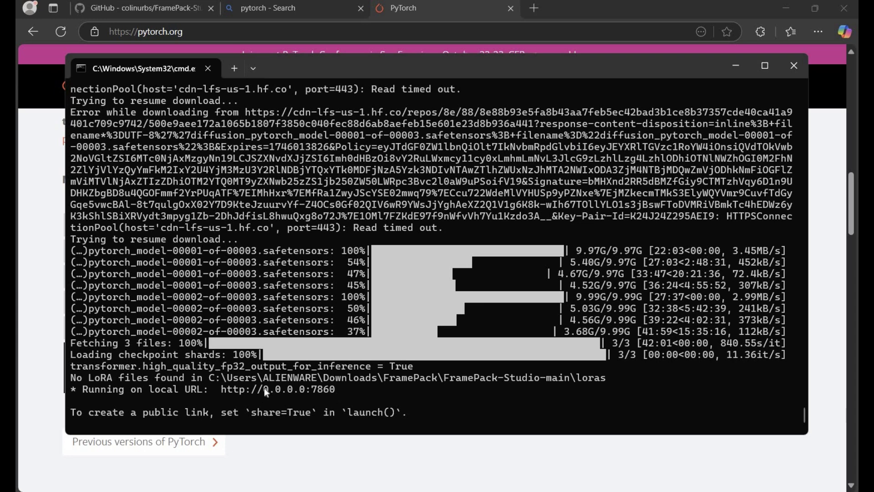
drag(264, 388, 340, 389)
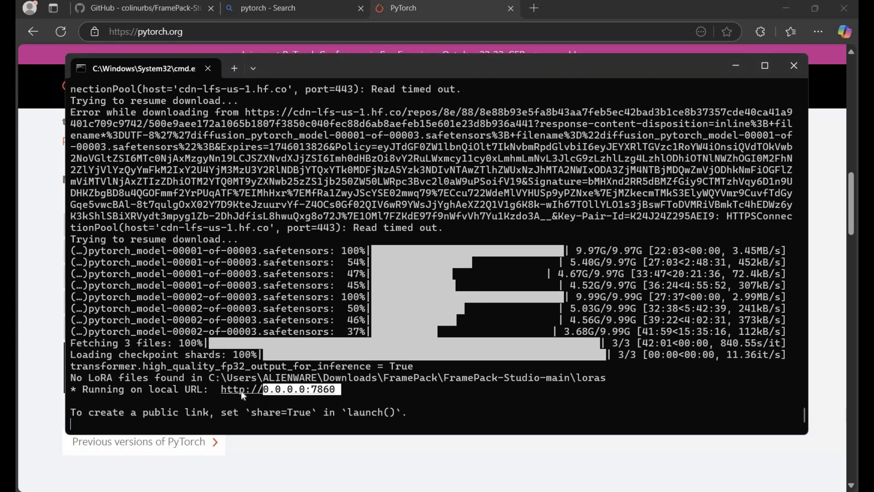
drag(220, 389, 358, 386)
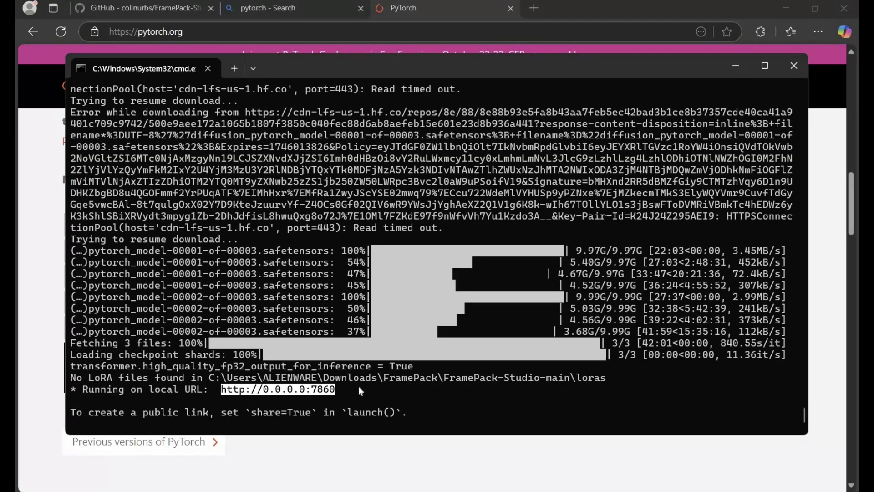
key(ctrl+c)
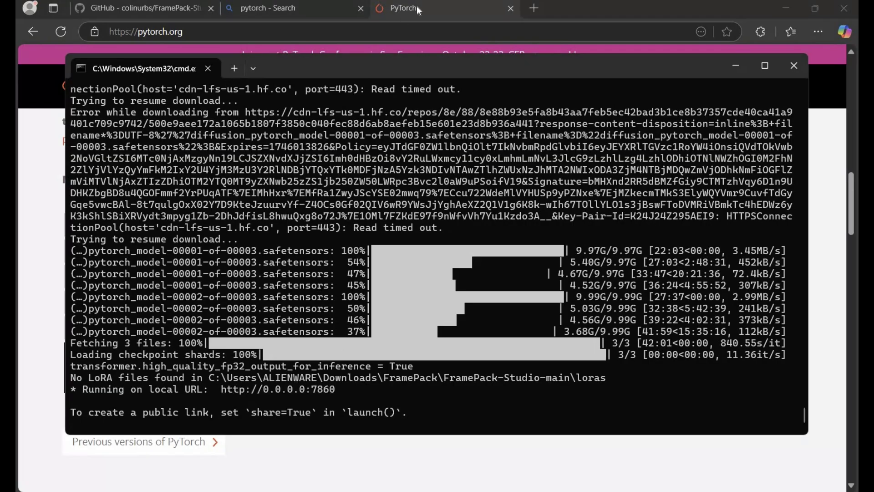
click(400, 8)
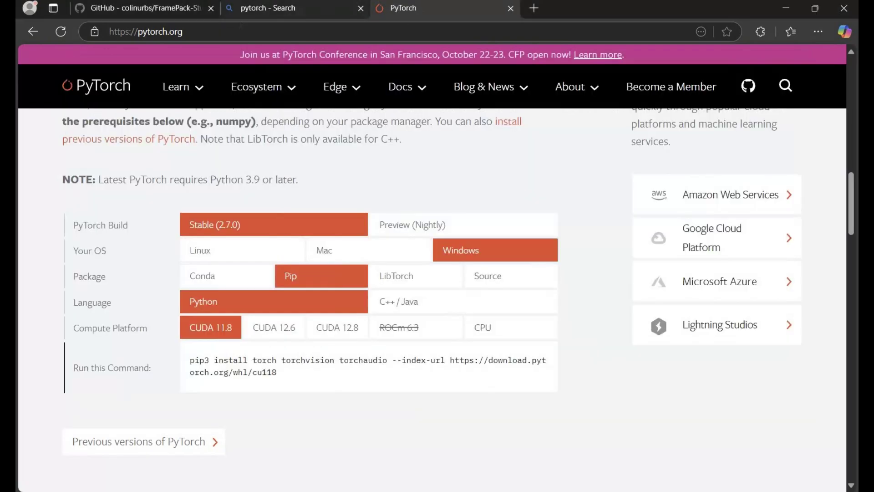
click(242, 29)
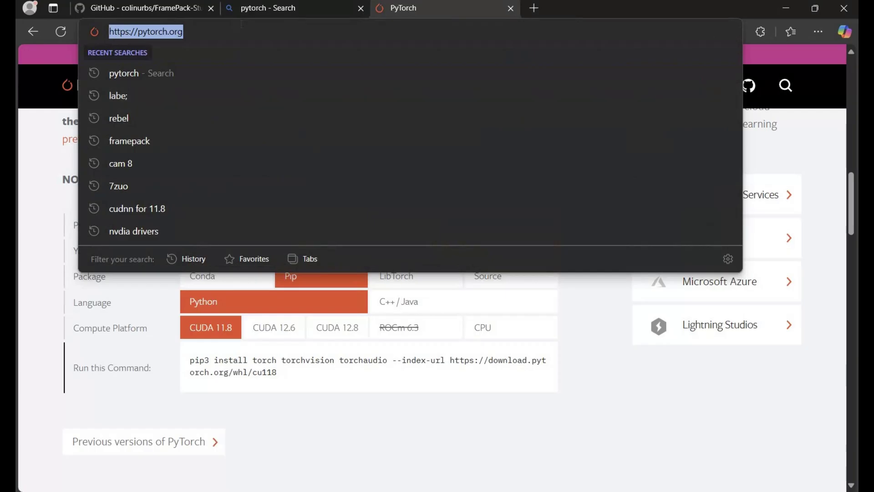
key(ctrl+v)
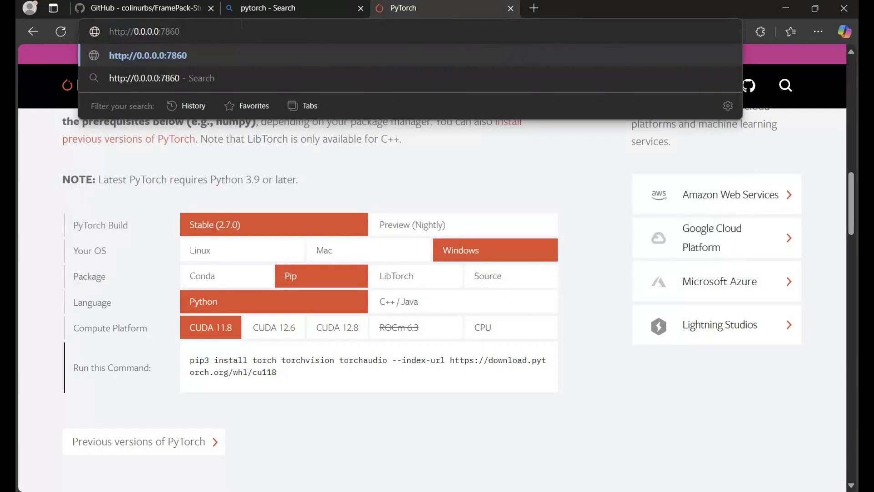
key(Return)
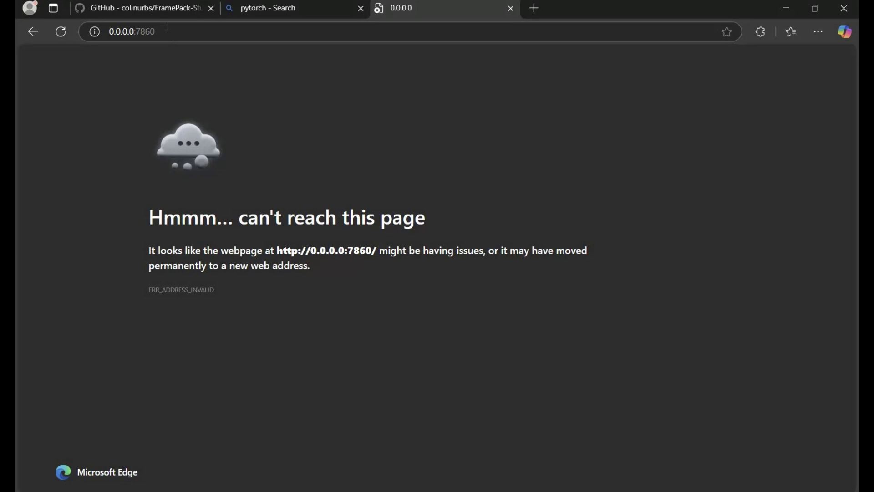
- Open FramePack Studio at 127.0.0.1:7860 in the browser and look over its Generate page
key(ctrl+l)
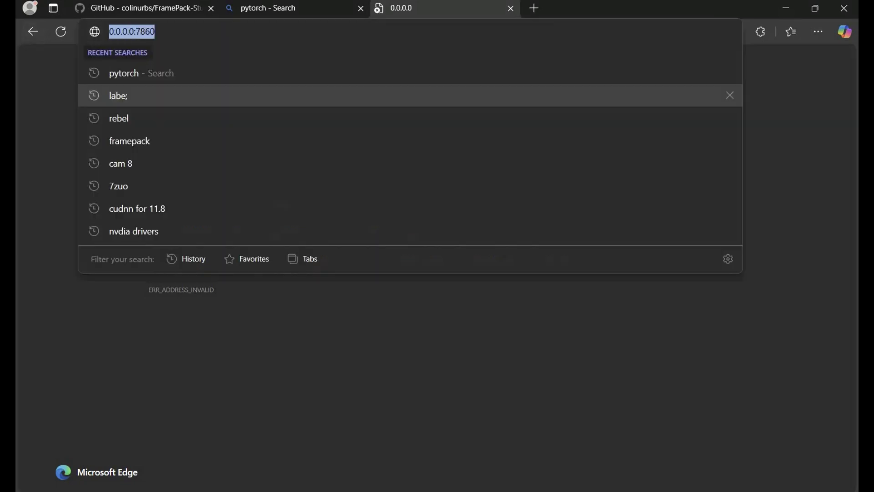
key(ctrl+v)
key(Return)
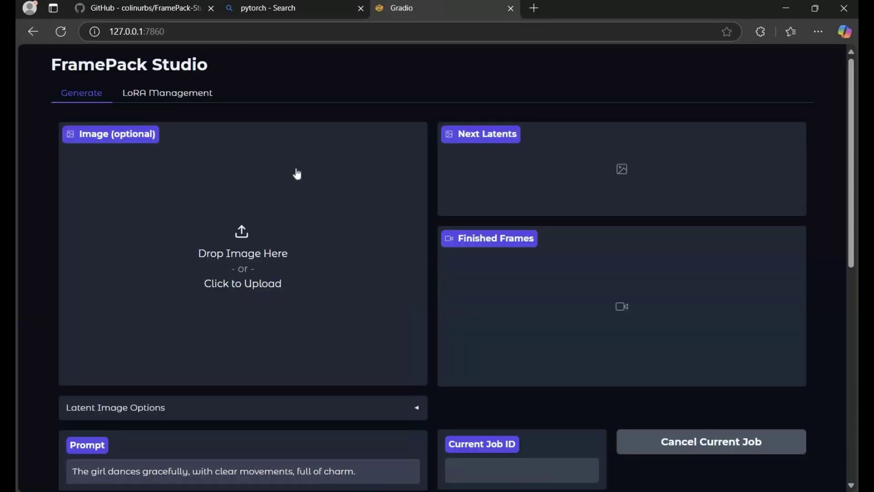
scroll(381, 234, down, 10)
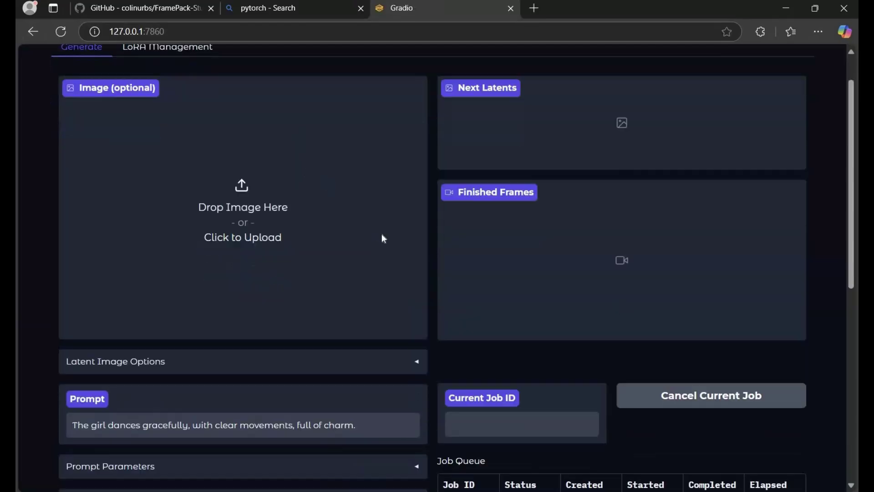
scroll(383, 234, up, 10)
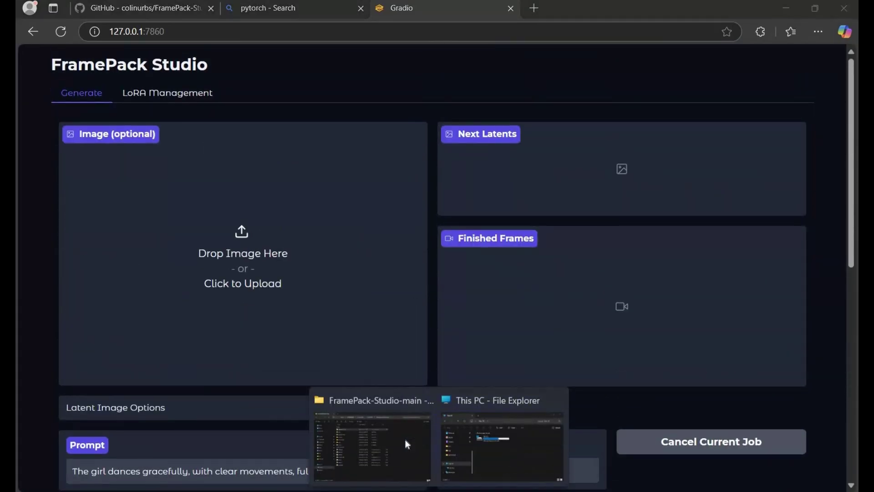
- Create a new text document with the default name in the FramePack-Studio-main folder in File Explorer
click(406, 438)
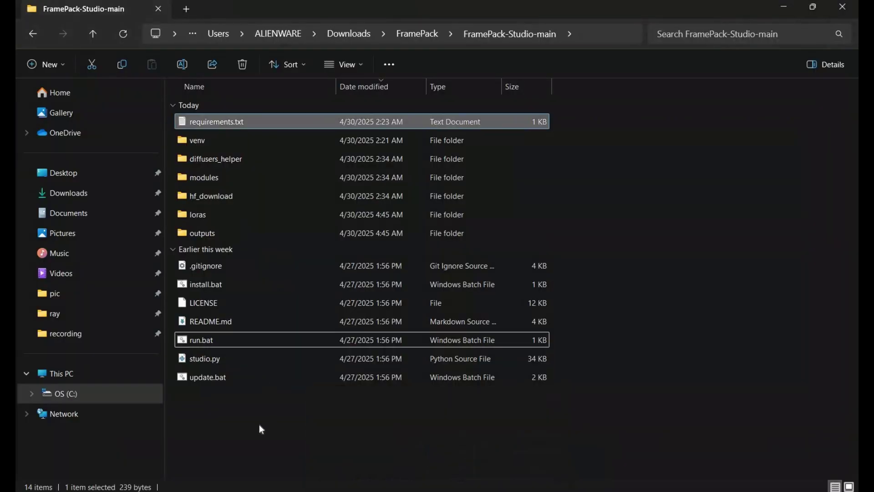
click(280, 405)
right_click(322, 319)
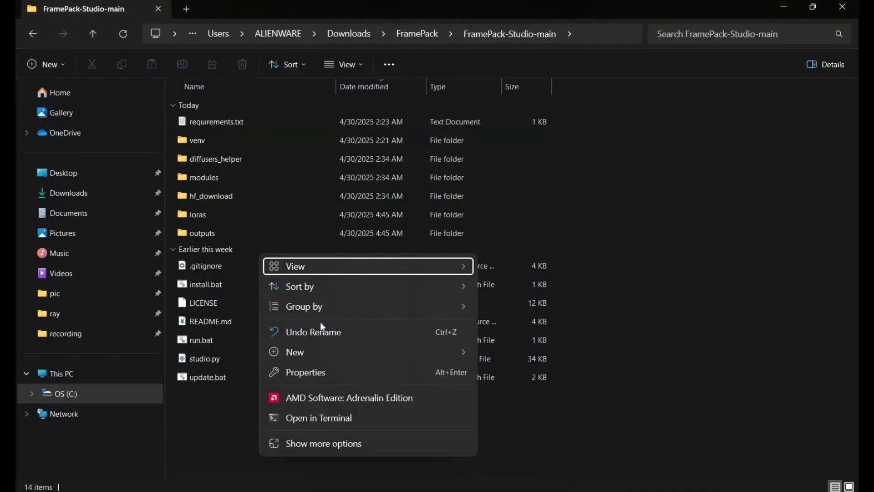
click(303, 355)
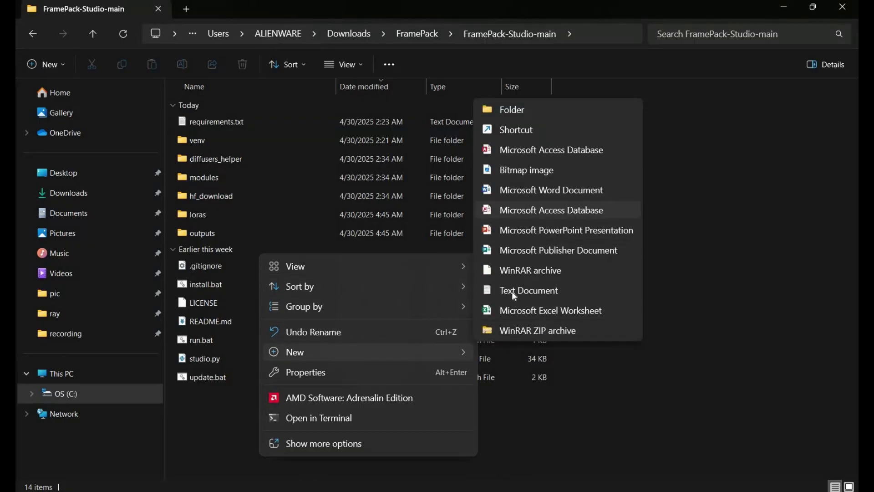
click(523, 291)
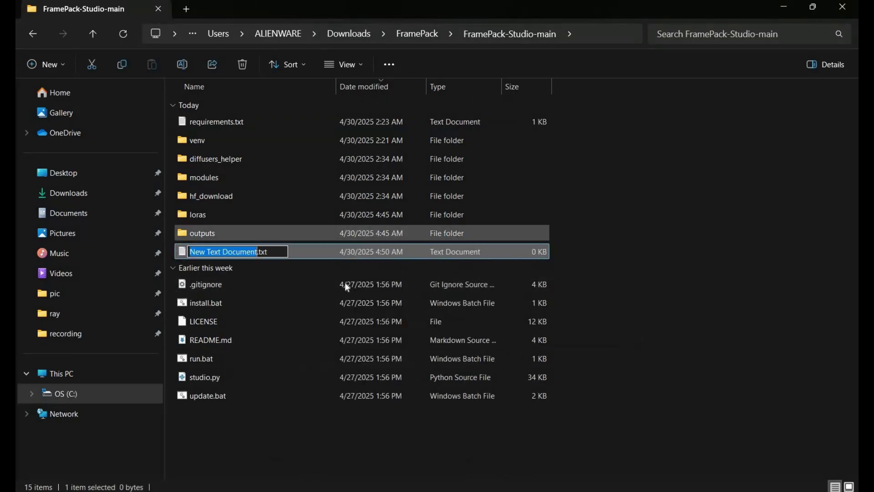
key(Return)
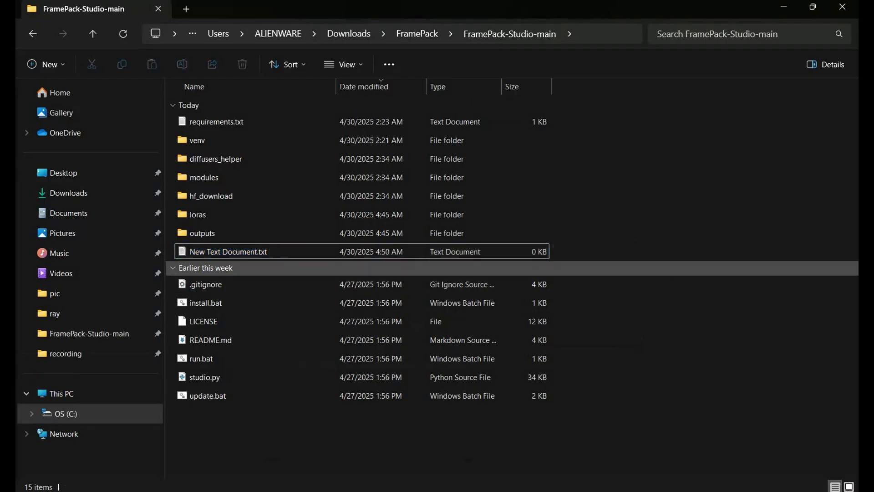
key(Return)
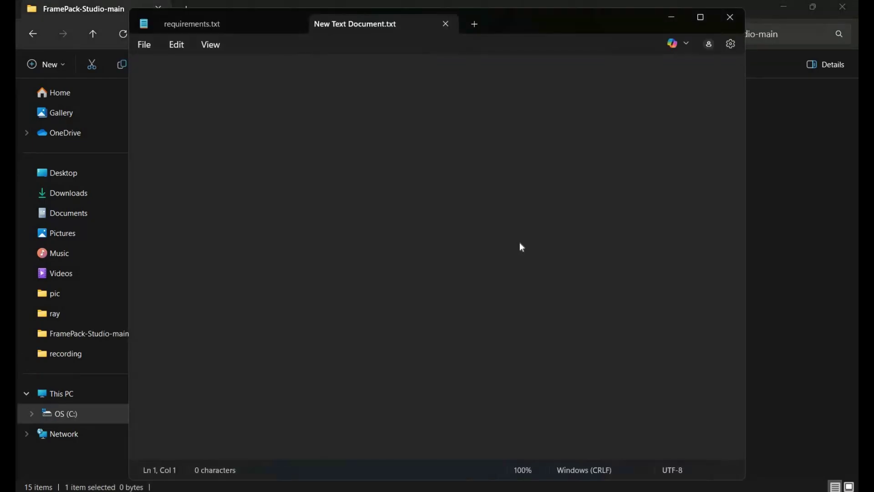
text(@echo off)
key(Return)
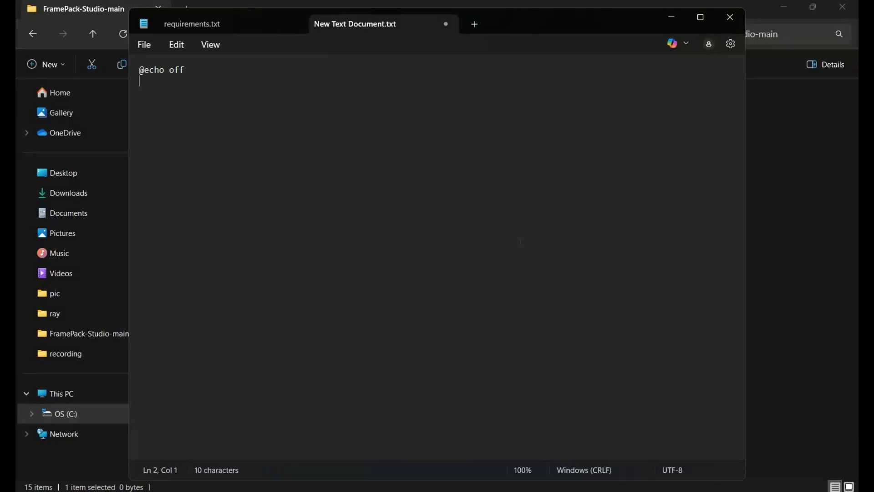
text(call venv\scripts)
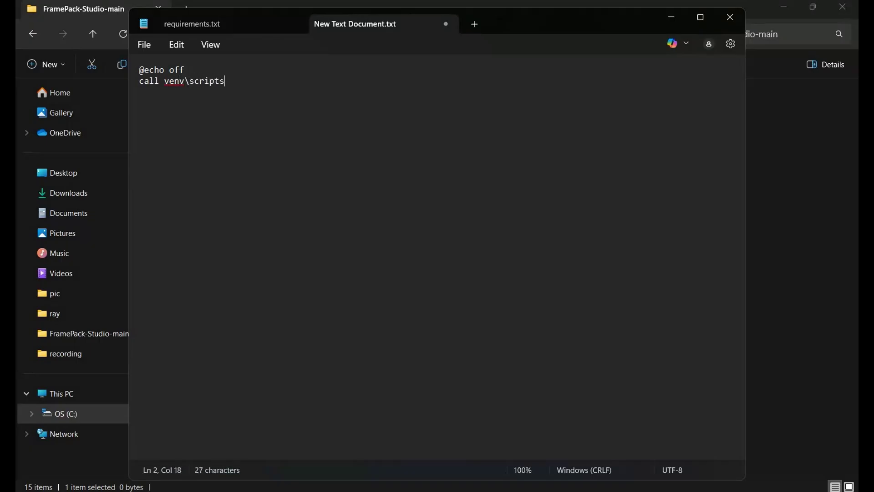
text(\activate)
key(Return)
text(python )
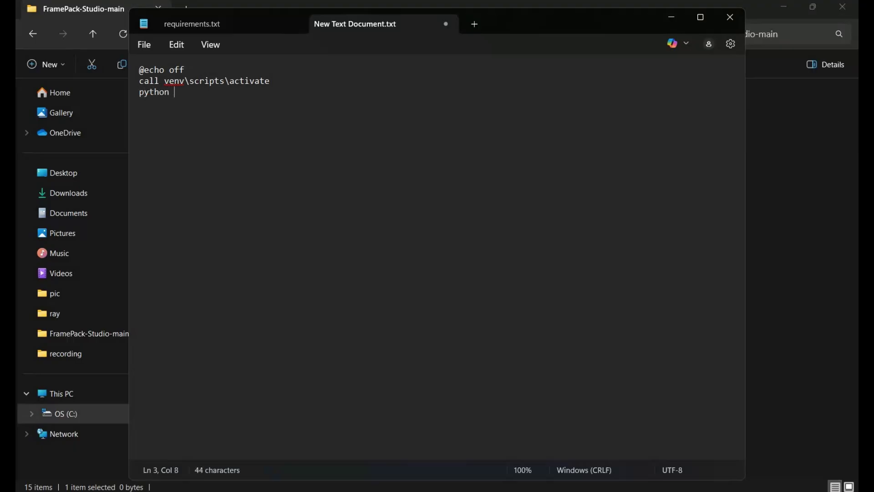
text(stud)
text(io.py )
text(pause)
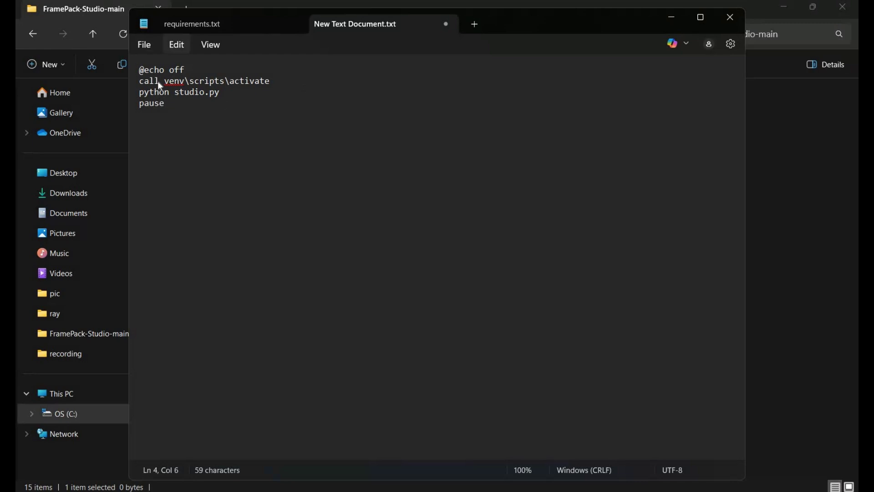
- Save the script as RUN.bat in the FramePack-Studio-main folder, replacing the existing file, and close the text editor
key(alt+f)
key(Down)
key(Down)
key(Down)
key(Down)
key(Down)
key(Return)
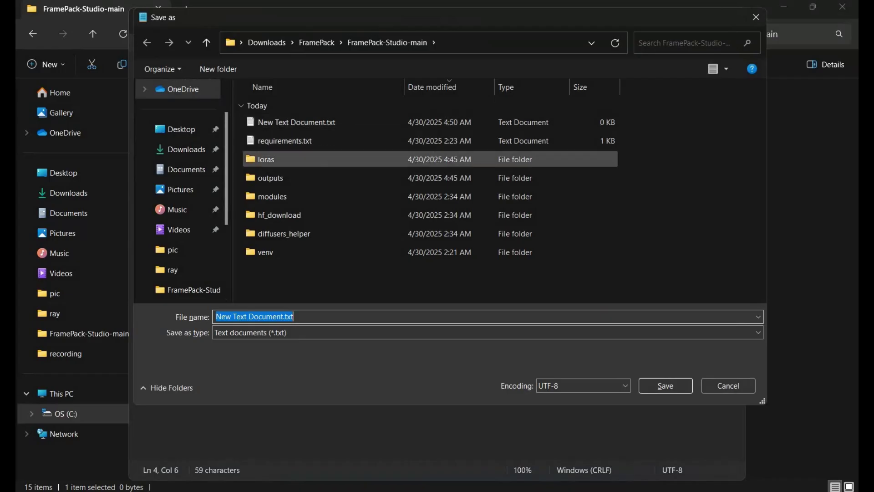
text(RUN.b)
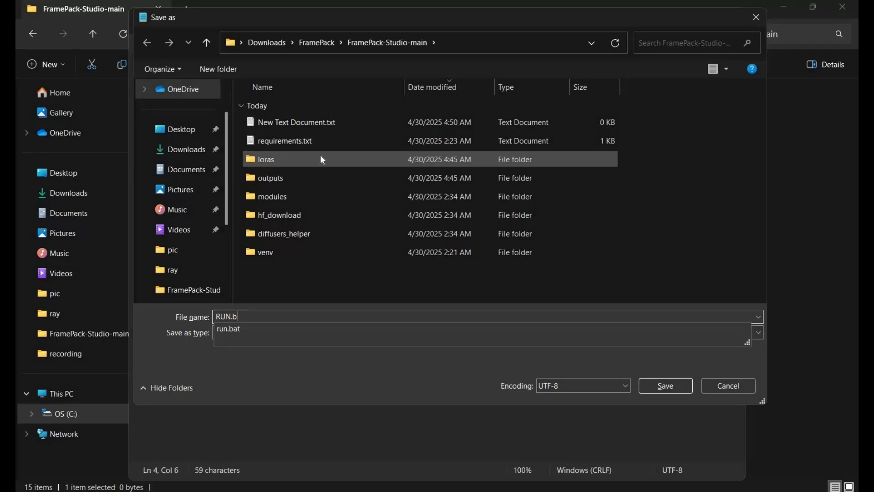
text(at)
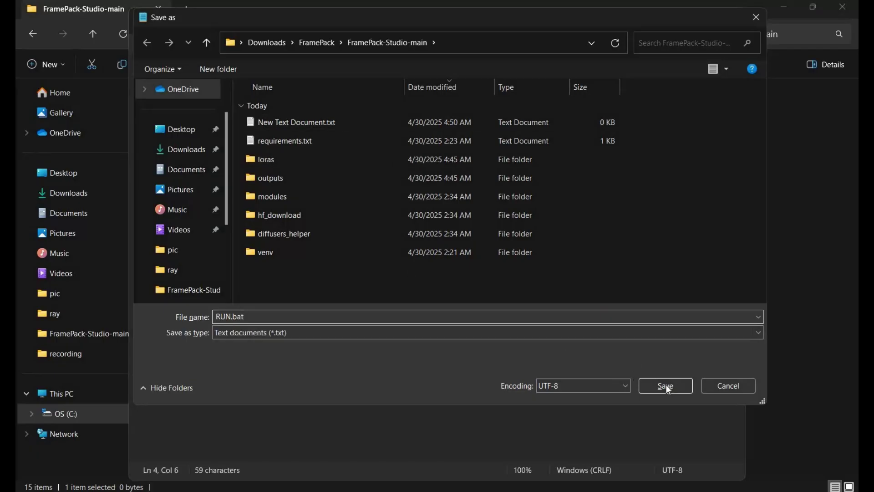
key(Return)
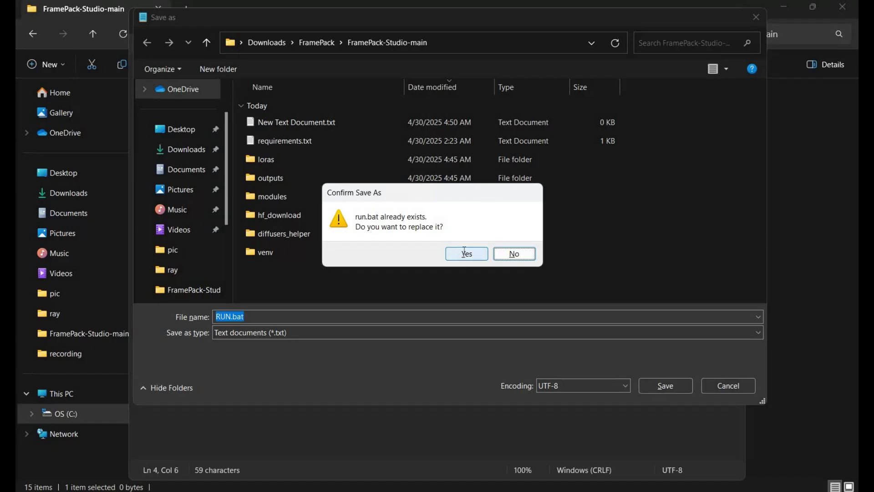
click(462, 249)
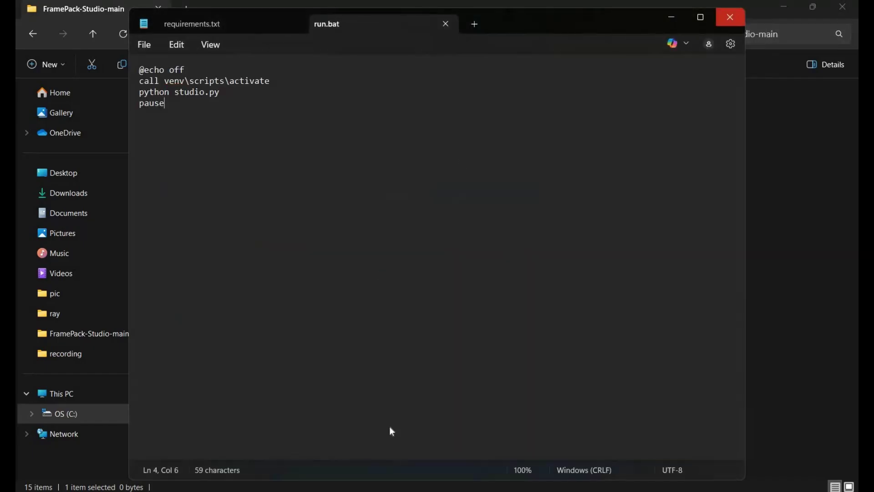
key(alt+F4)
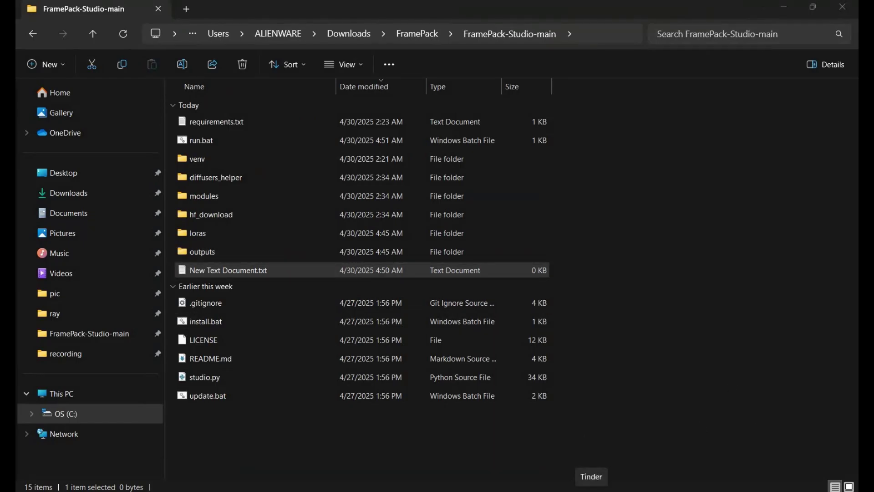
- Close the command prompt that is running the server and relaunch FramePack Studio with run.bat from the FramePack-Studio-main folder
click(591, 490)
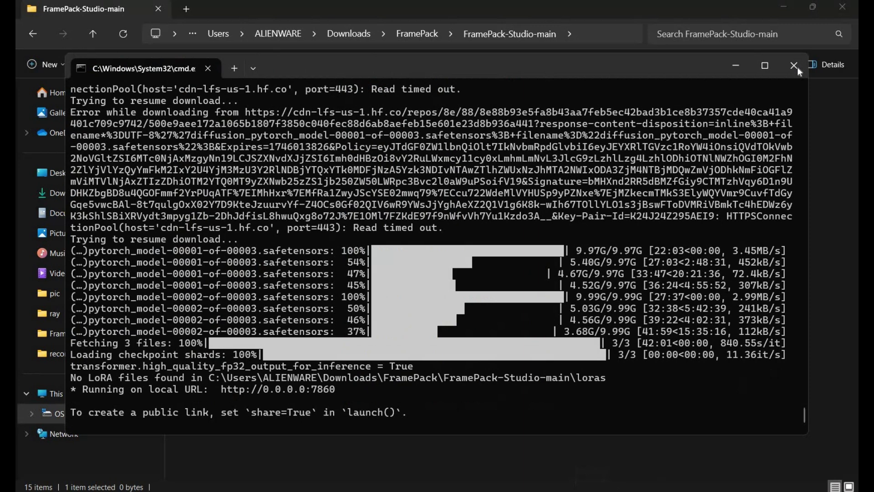
click(794, 66)
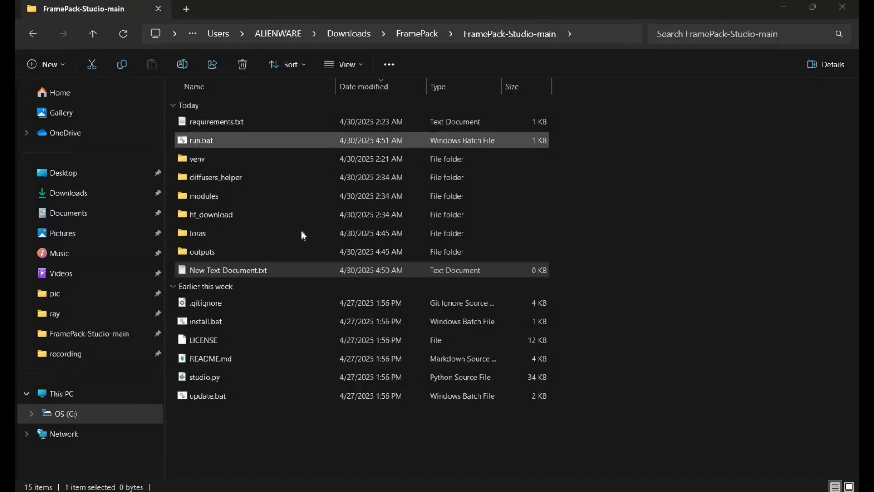
double_click(349, 320)
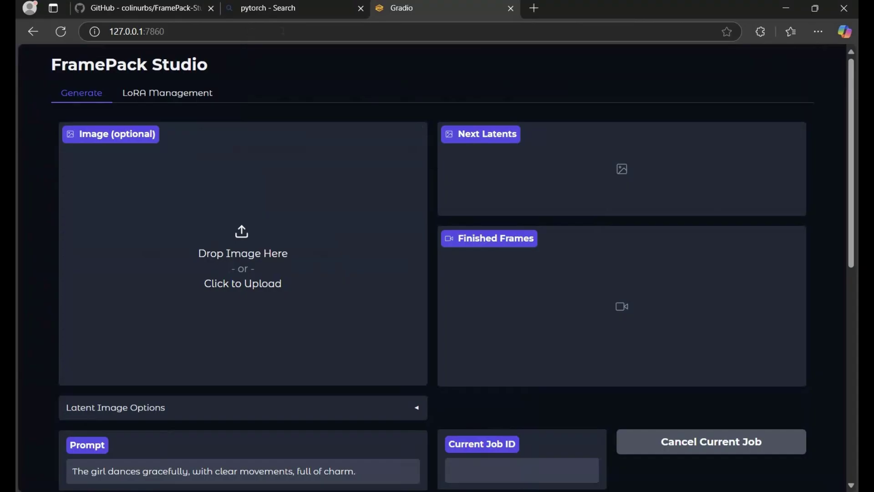
- Load 127.0.0.1:7860 in the browser again and look over the prompt and generation settings on the Generate page
click(283, 31)
key(Return)
scroll(345, 324, down, 4)
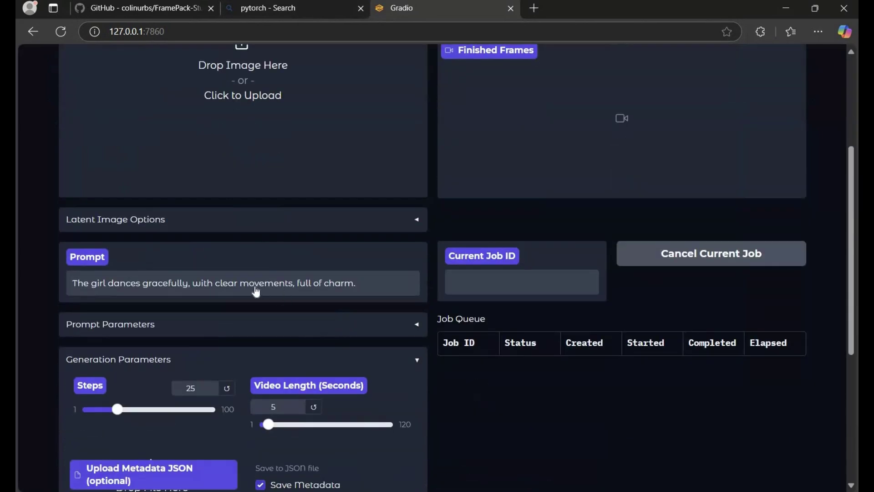
scroll(250, 278, up, 4)
- Upload the soldier selfie with the camouflage net from the Pictures\n folder as input image and set the prompt to "guy talking"
click(342, 283)
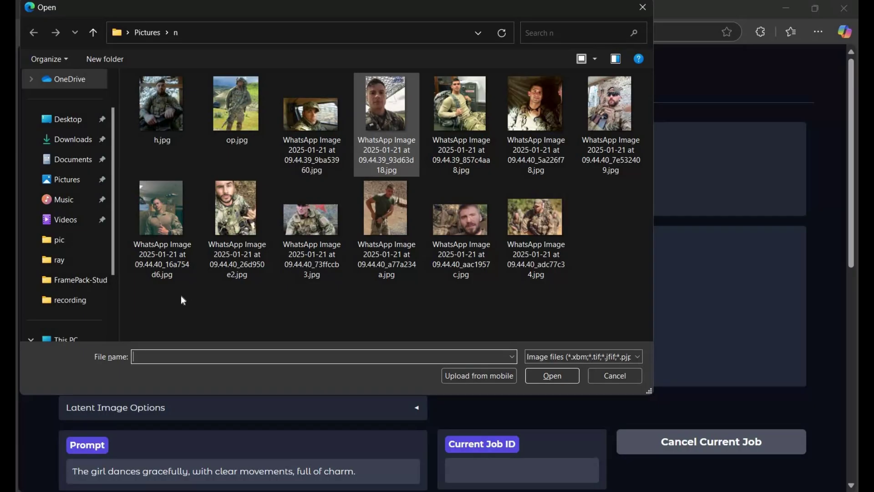
key(Return)
scroll(453, 270, down, 3)
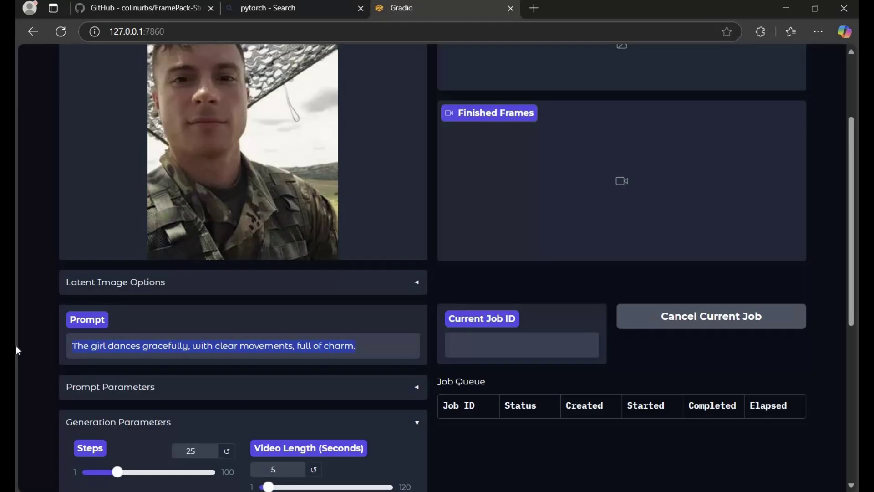
text(guy tak)
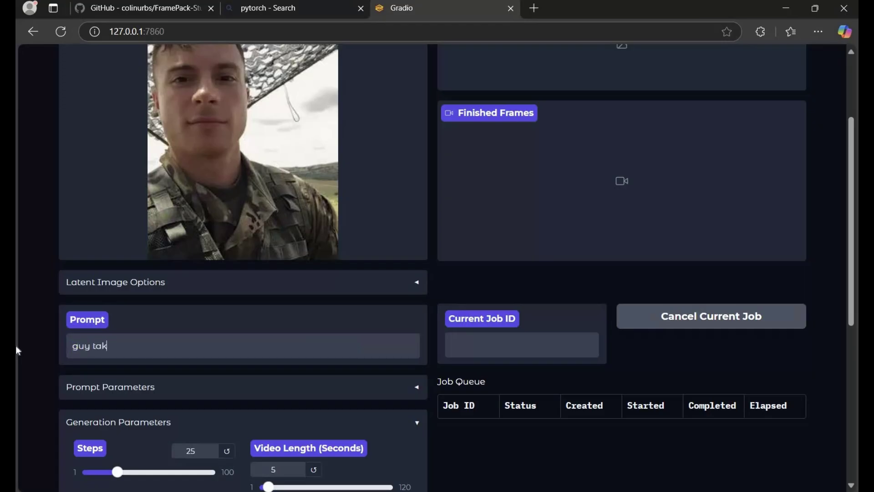
key(BackSpace)
text(lking)
- Review the generation parameters and start the video generation job without changing them
scroll(160, 370, down, 3)
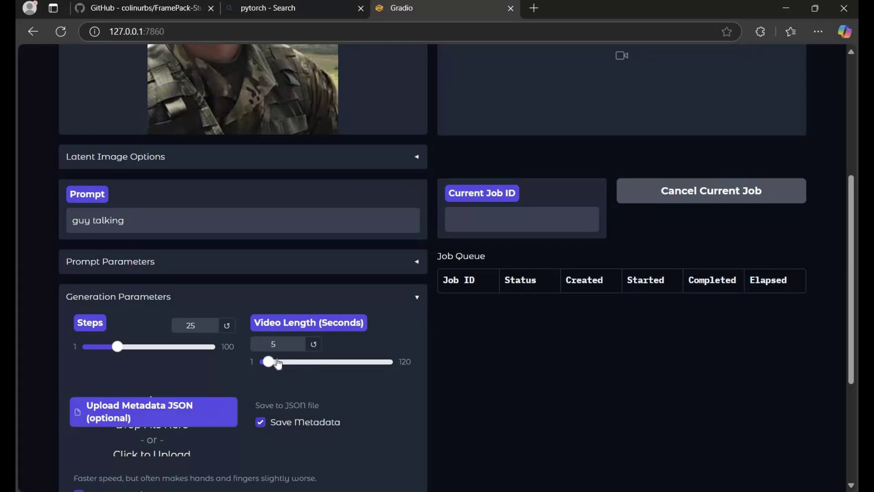
scroll(278, 364, down, 5)
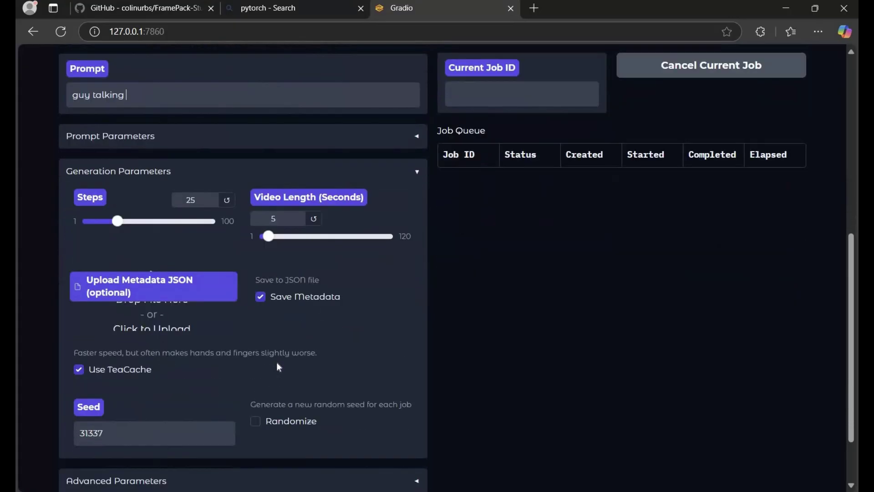
click(270, 441)
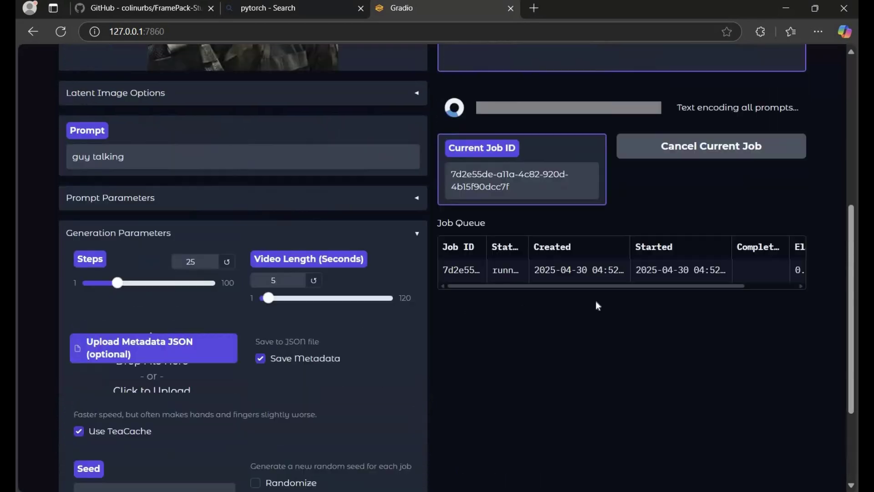
- Play the generated video under Finished Frames and check the job's entry in the queue
scroll(597, 306, up, 5)
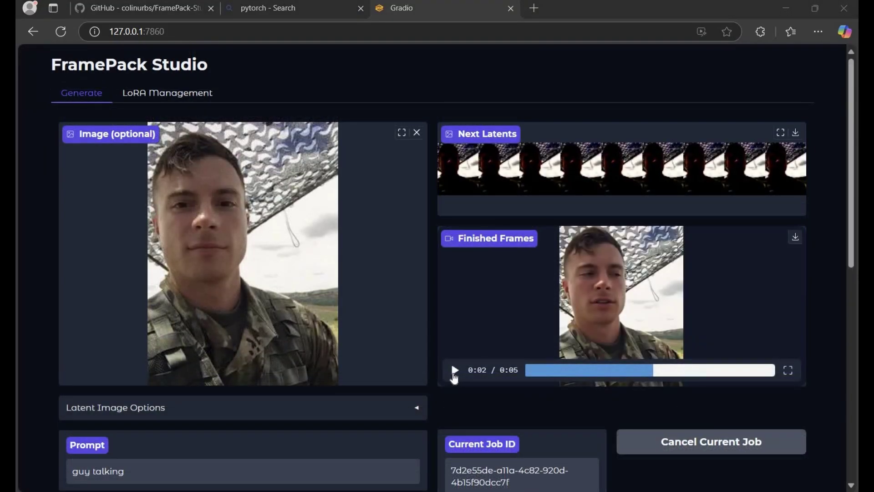
click(613, 312)
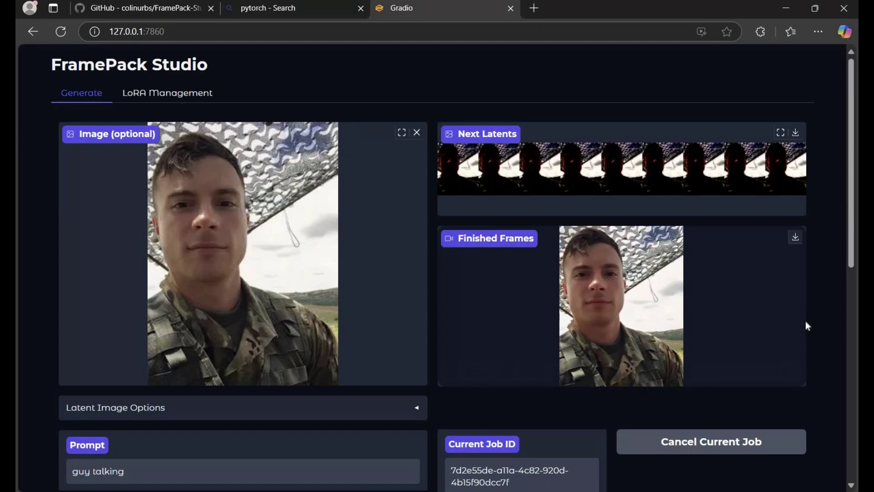
scroll(804, 324, down, 4)
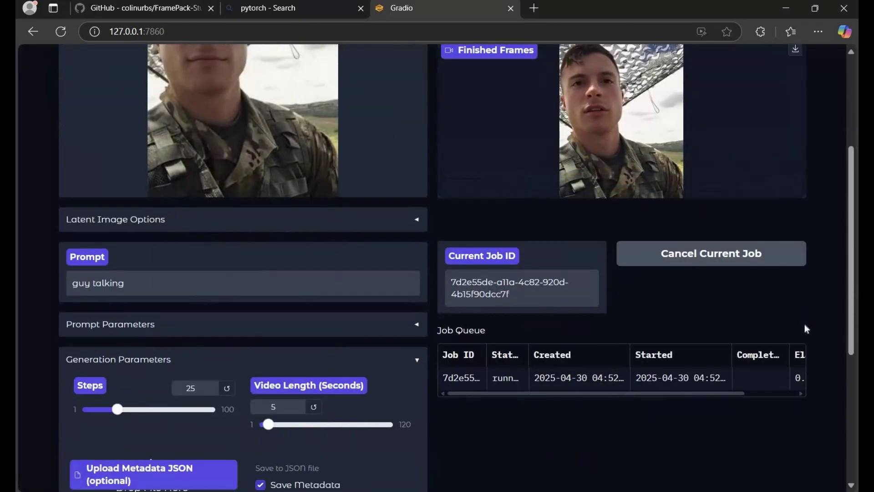
scroll(804, 324, up, 1)
scroll(804, 324, up, 3)
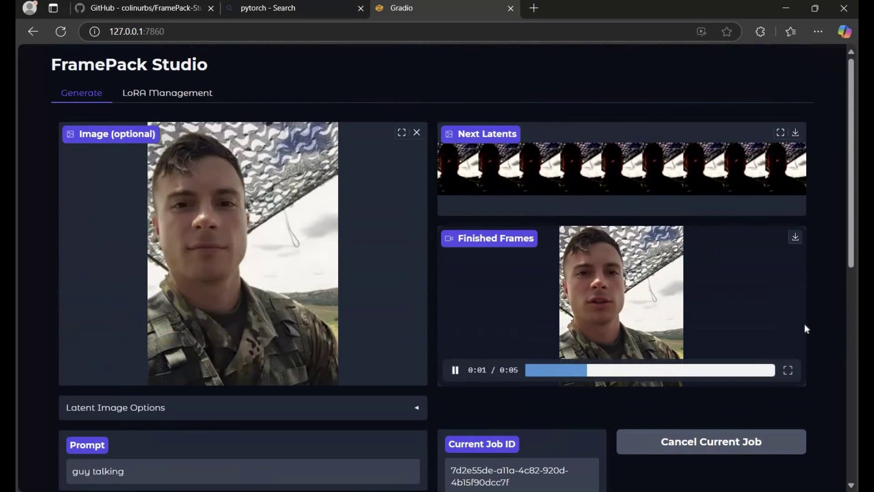